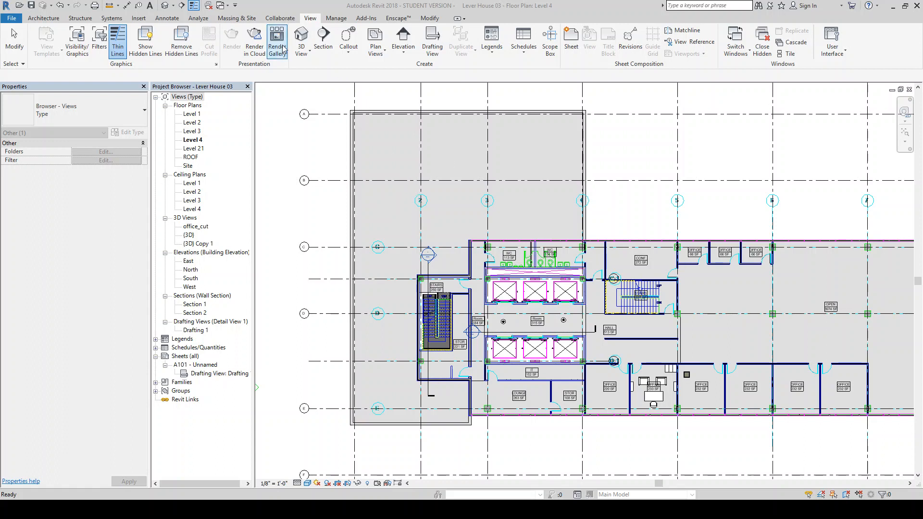
- Place a perspective camera on Level 4 in the open office area, aimed northeast past the exterior wall
left_click(303, 51)
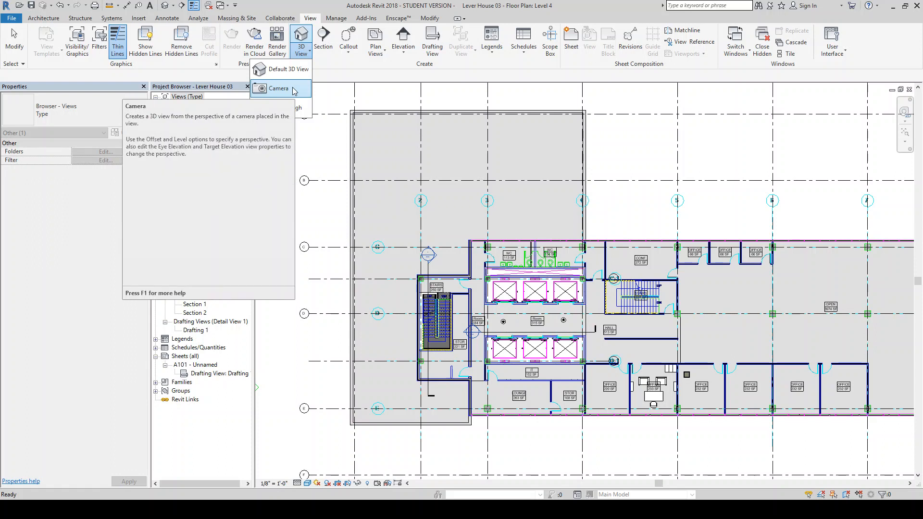
left_click(293, 89)
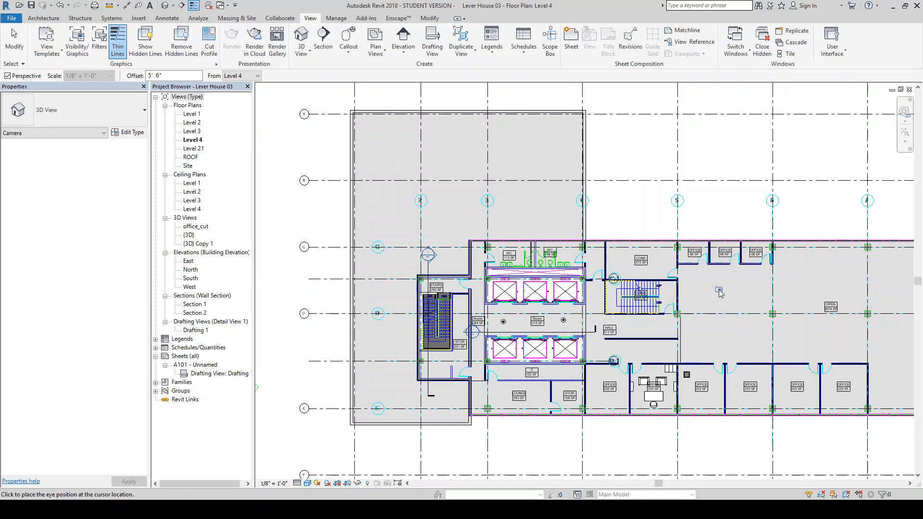
scroll(685, 300, "down", 3)
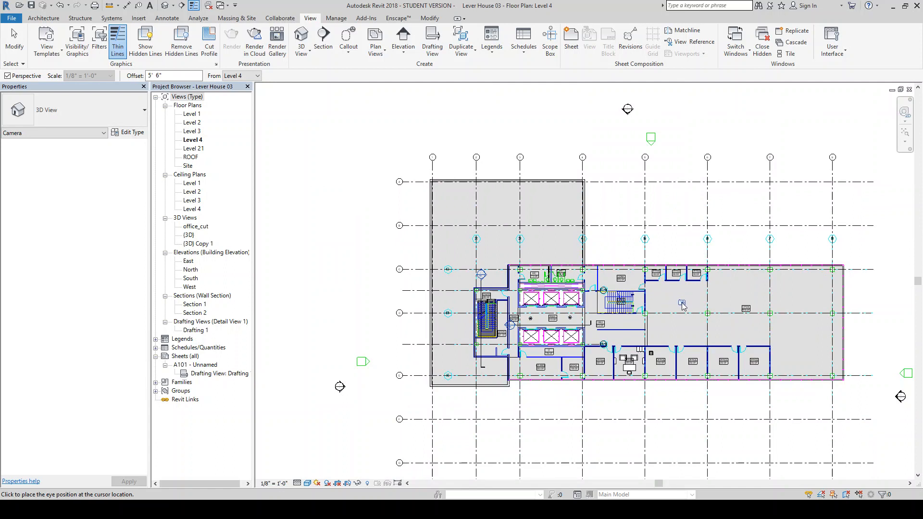
left_click(681, 302)
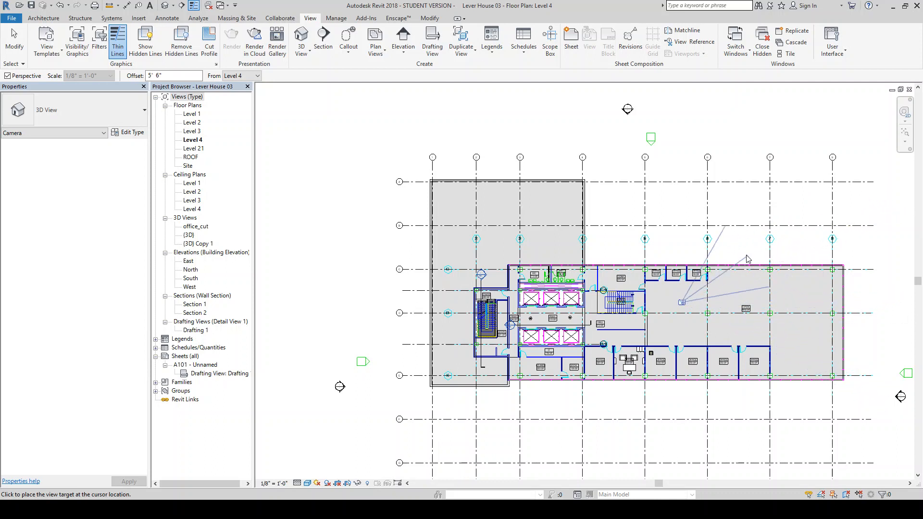
left_click(764, 224)
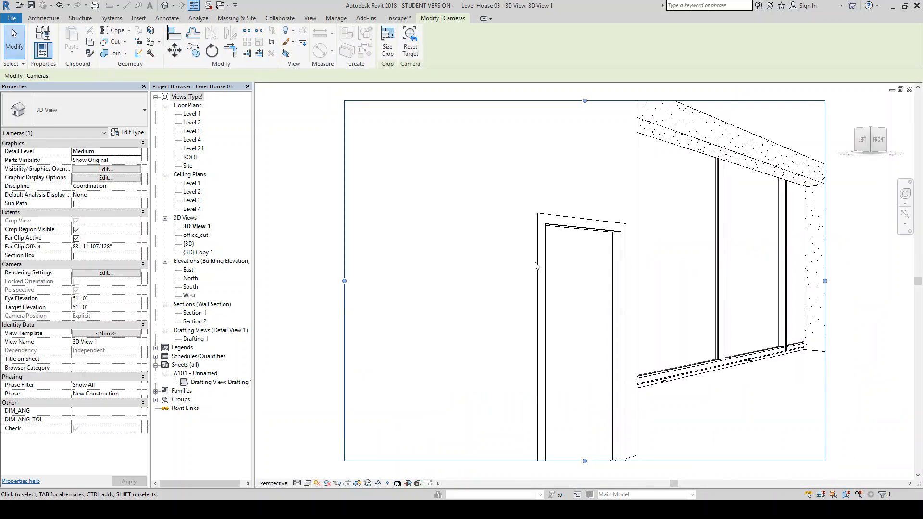
- Resize the camera view's crop region on all four sides to frame the door, floor, ceiling and window walls
scroll(461, 197, "down", 5)
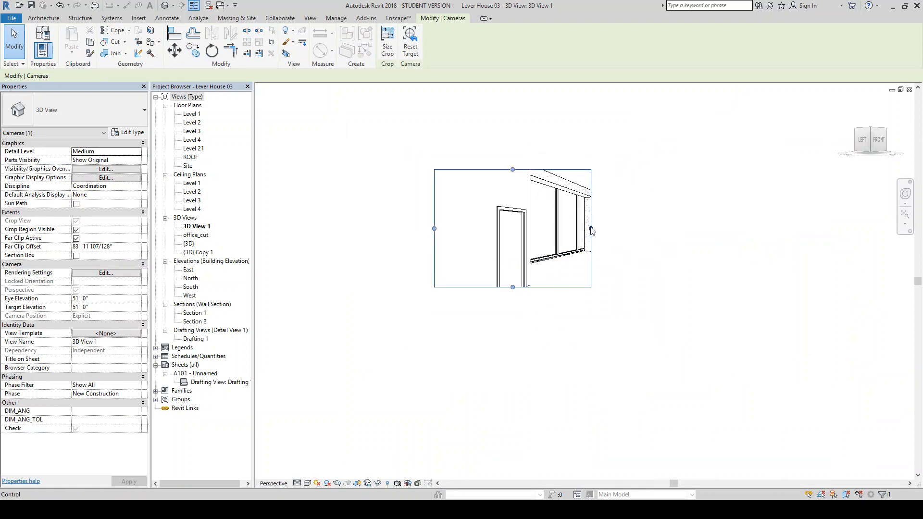
left_click_drag(591, 230, 661, 230)
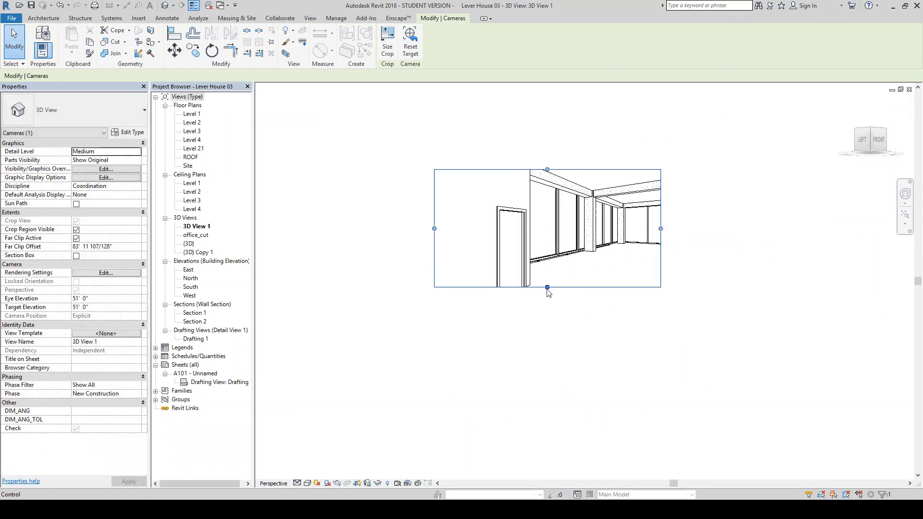
left_click_drag(547, 288, 547, 329)
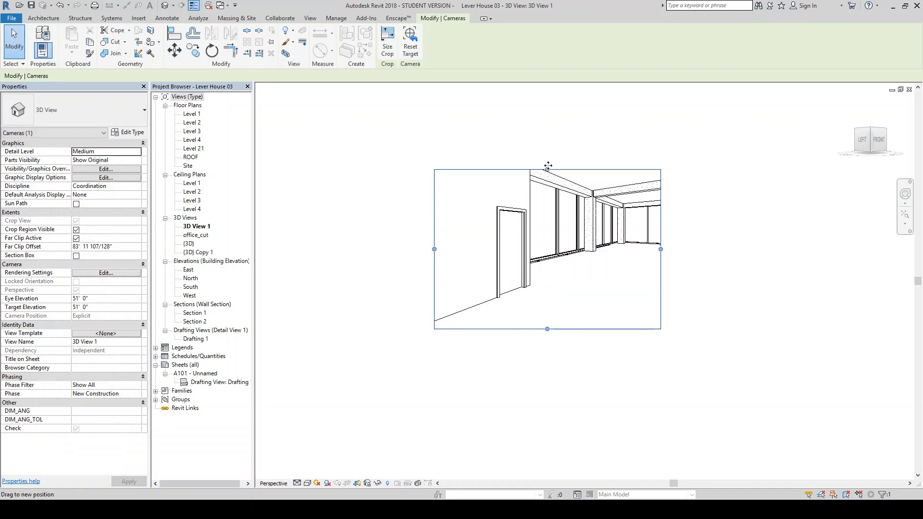
left_click_drag(548, 166, 546, 135)
left_click_drag(434, 232, 401, 233)
left_click_drag(660, 232, 702, 232)
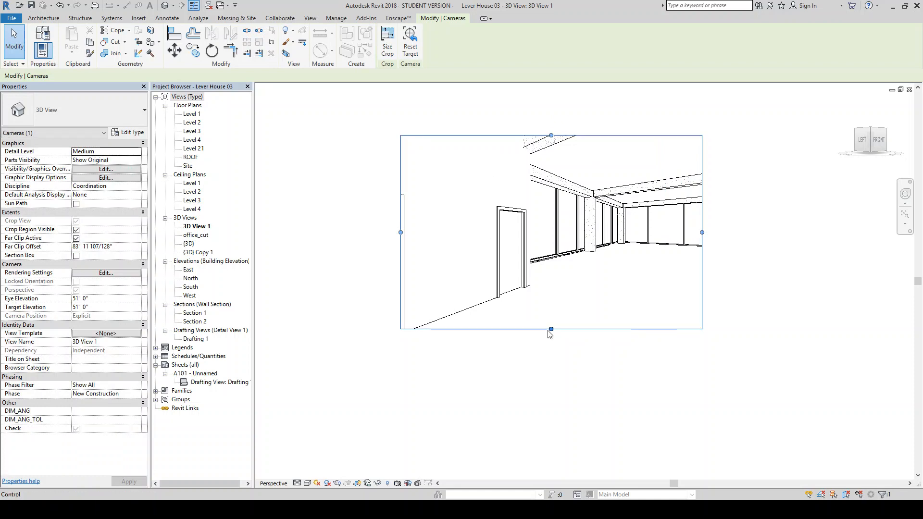
left_click_drag(400, 232, 426, 232)
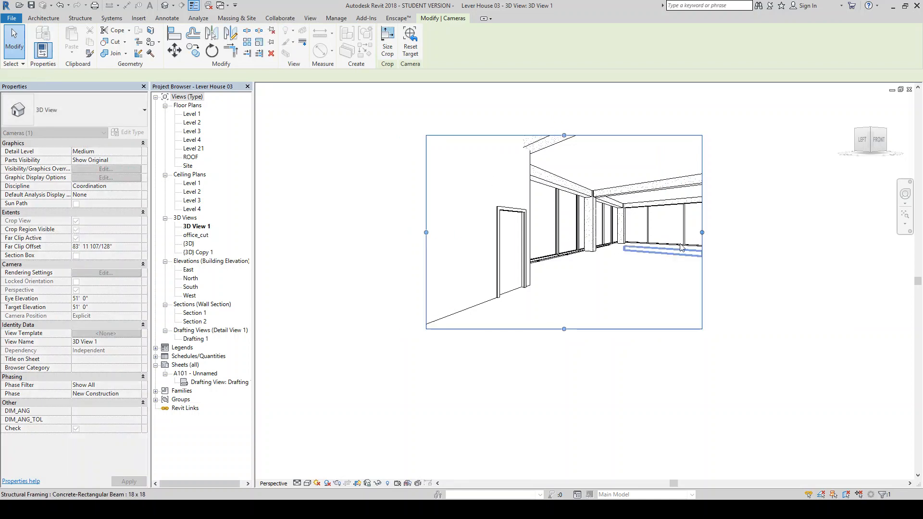
left_click_drag(702, 233, 625, 238)
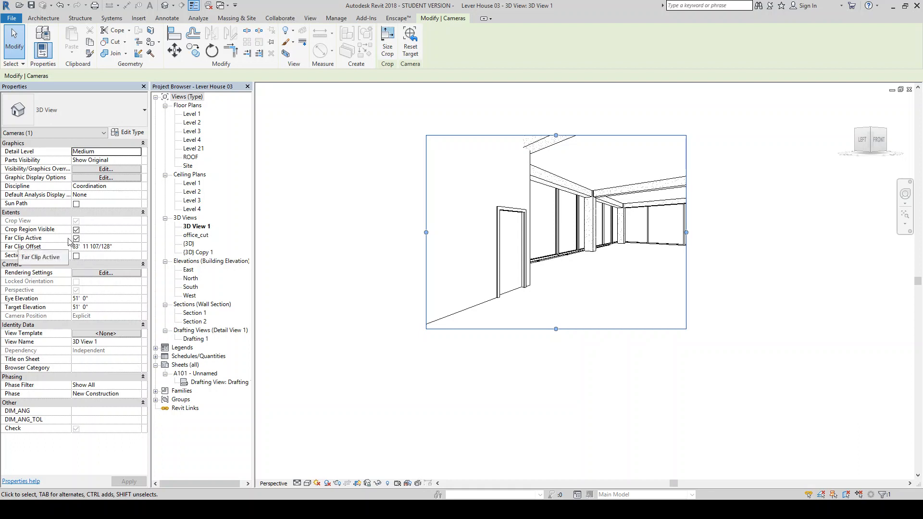
- Set the camera view's far clip offset to 20 feet
left_click_drag(115, 247, 61, 246)
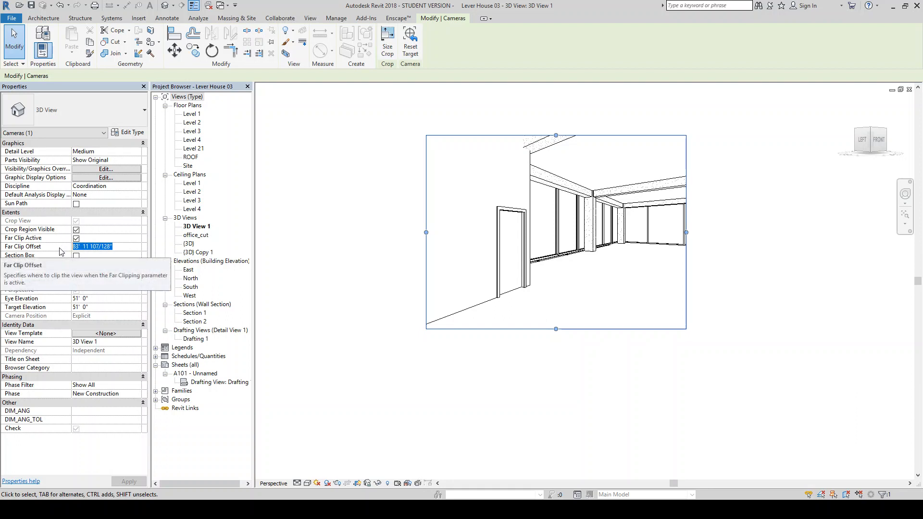
type("20")
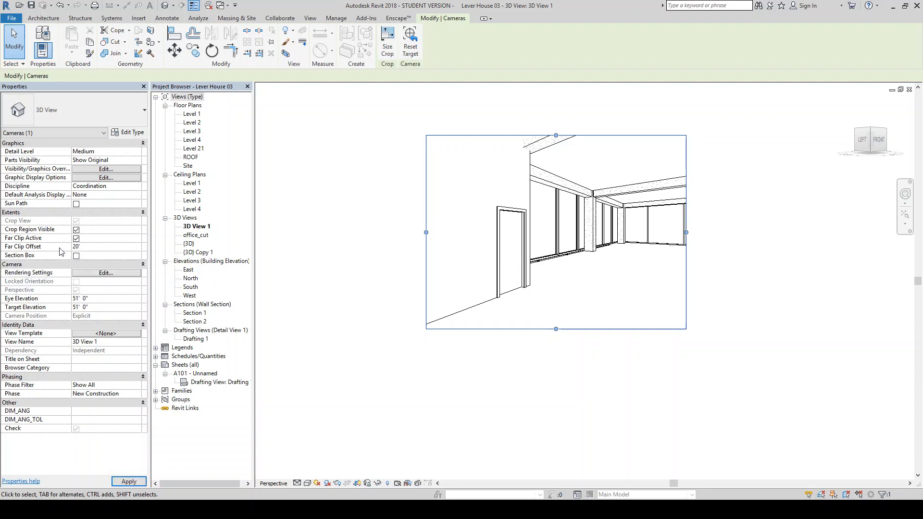
type("'")
key("Return")
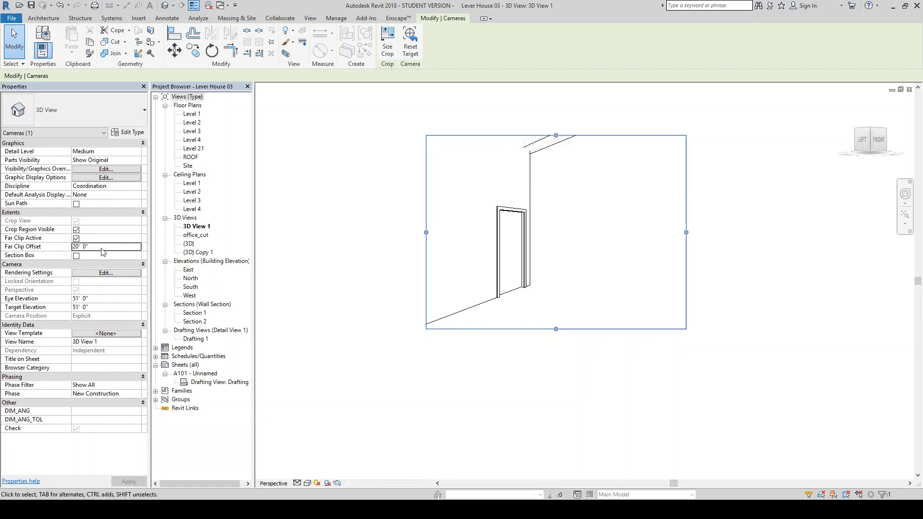
- Set the camera view's far clip offset to 90 feet and turn off far clipping
left_click(102, 247)
type("90")
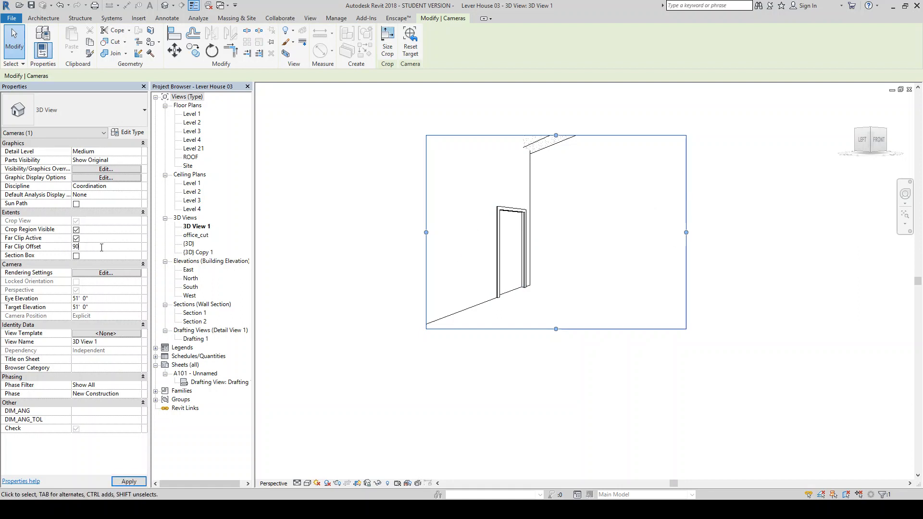
type("'")
key("Return")
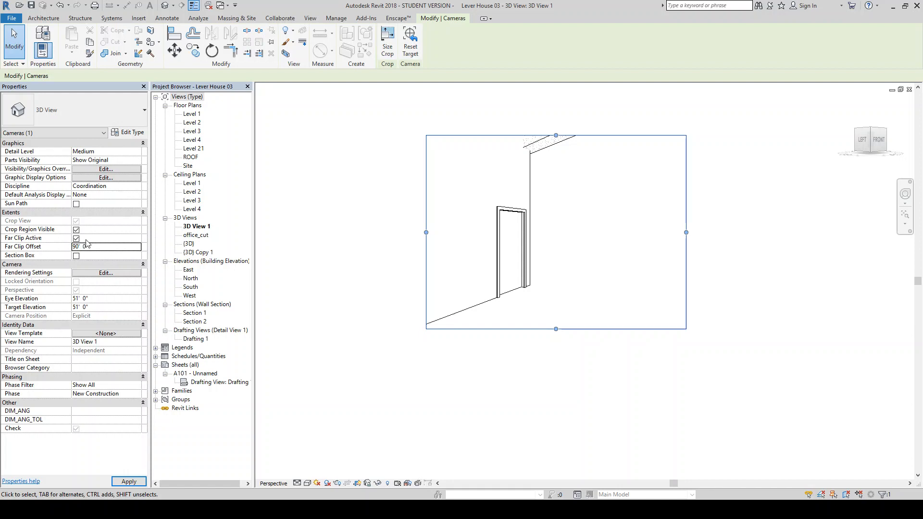
left_click(136, 482)
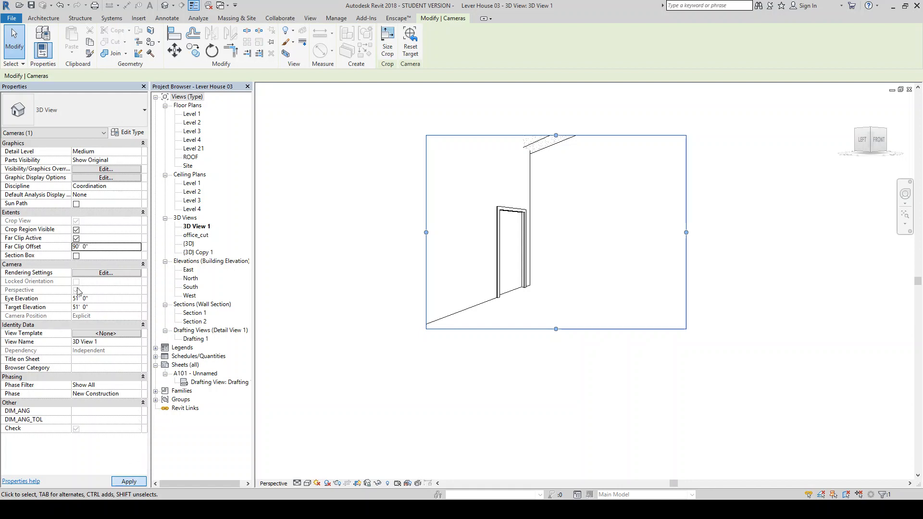
left_click(76, 239)
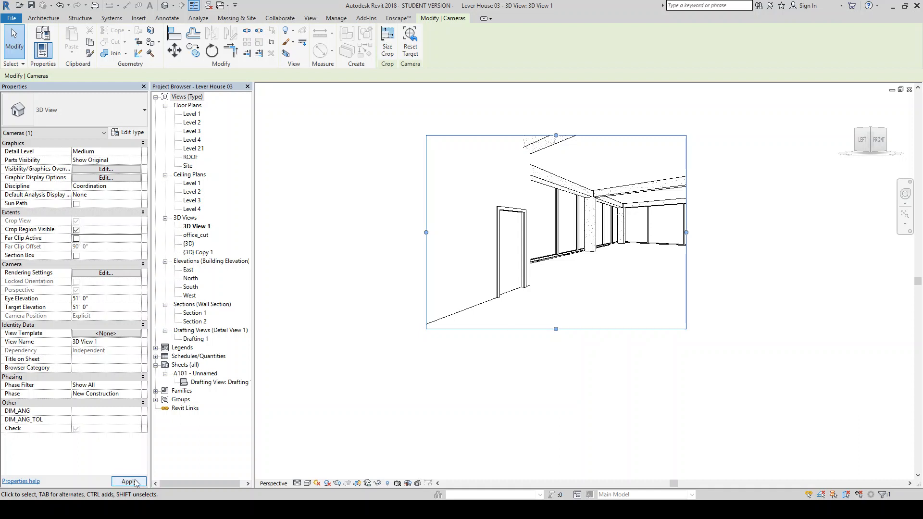
left_click(128, 482)
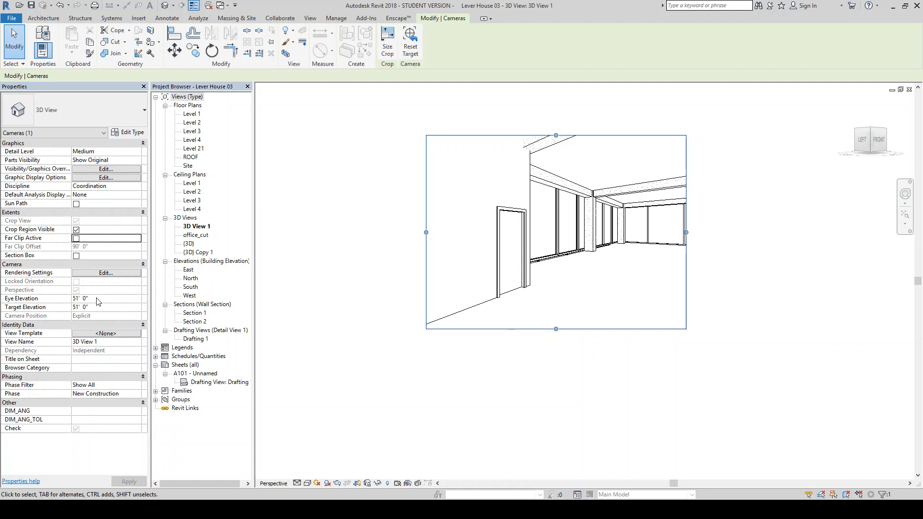
- Set the camera's eye elevation to 55 feet and extend the crop region downward to include more floor
left_click(97, 298)
type("55")
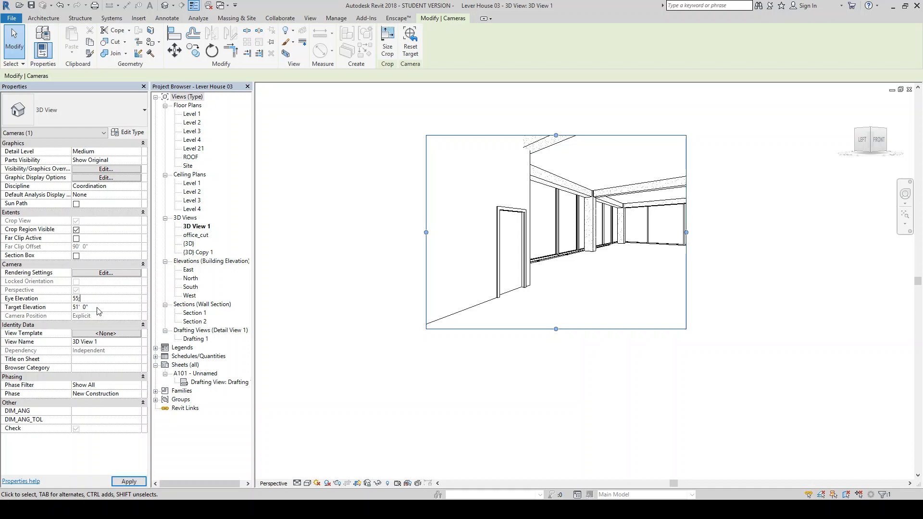
type("'")
left_click(128, 480)
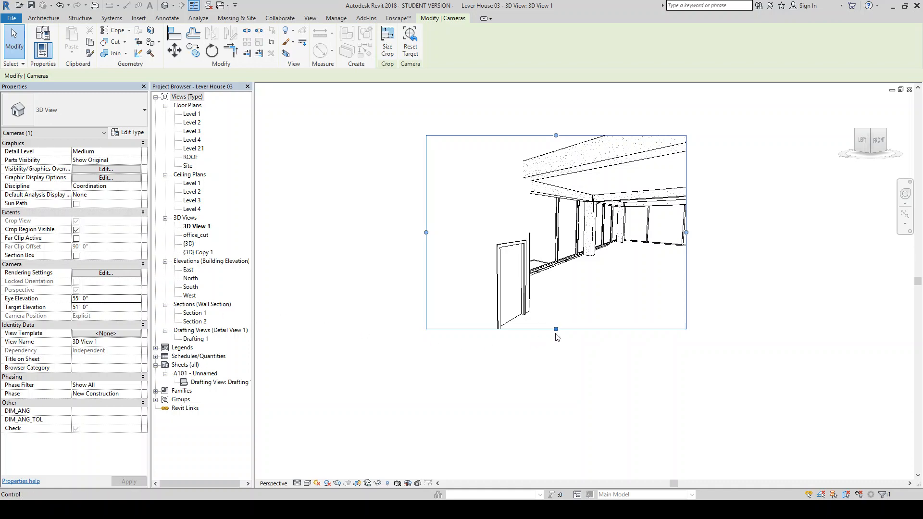
left_click_drag(557, 333, 556, 352)
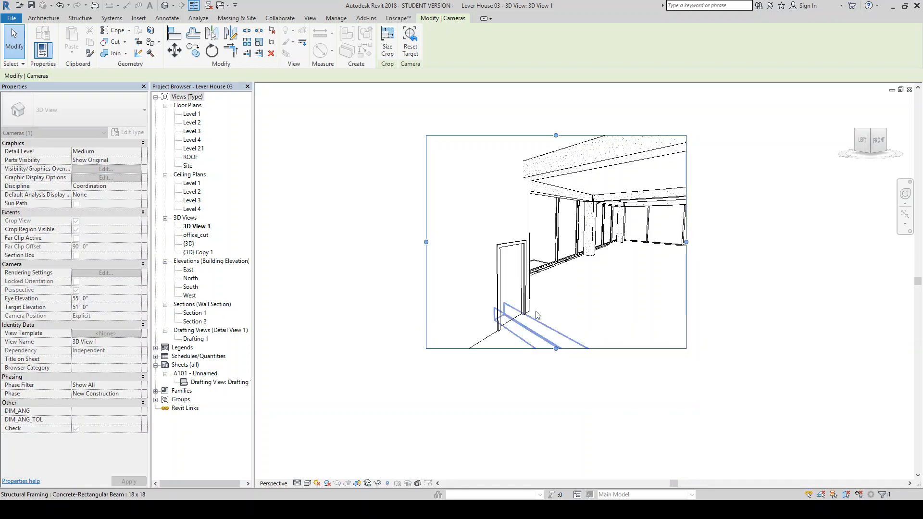
- Inspect the camera's position and target in the Level 4 floor plan, and reopen the camera view
double_click(195, 140)
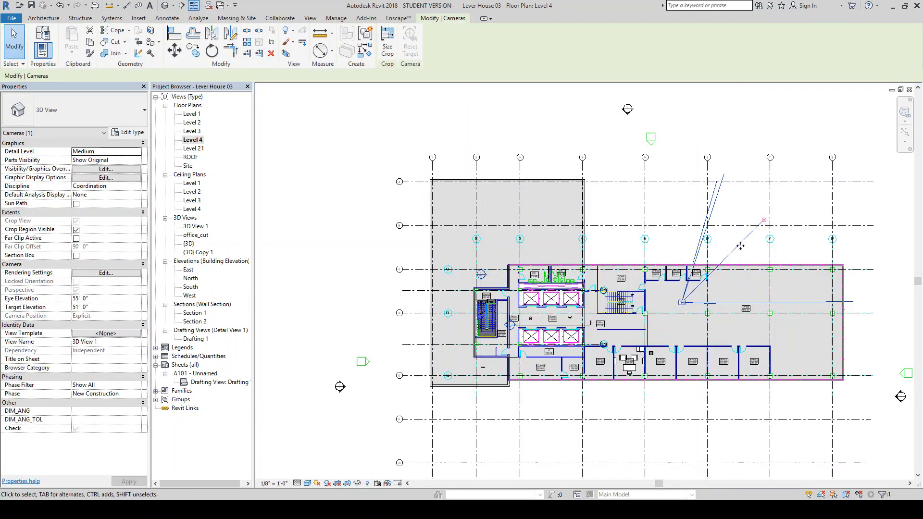
left_click_drag(767, 217, 767, 225)
left_click(203, 228)
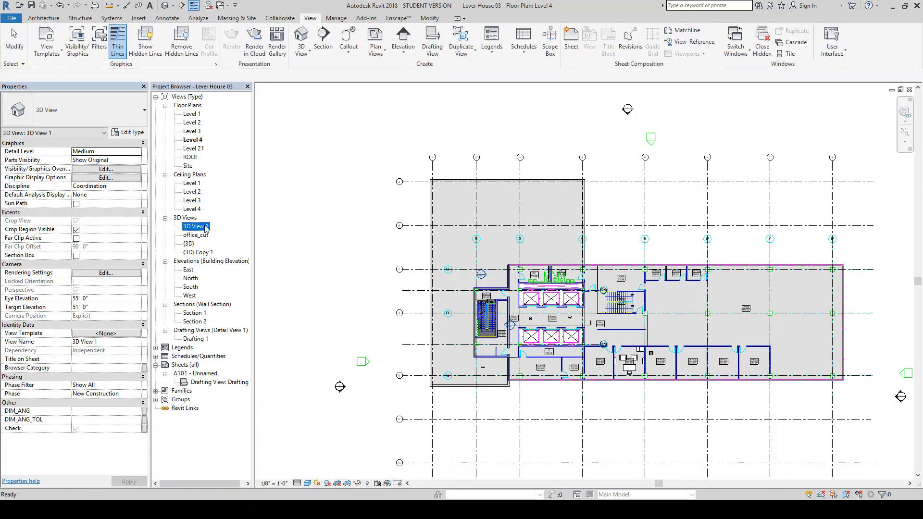
double_click(205, 228)
- Rename the camera view to "perspective 1"
right_click(202, 227)
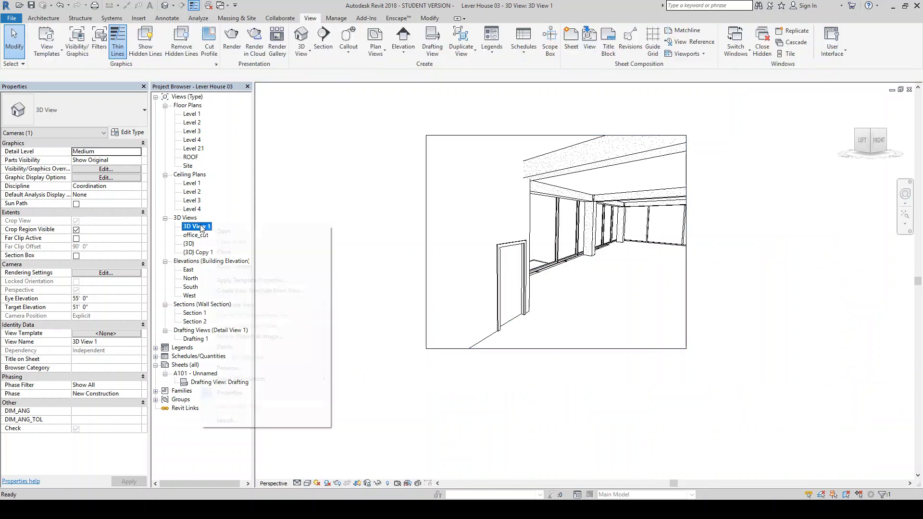
left_click(237, 368)
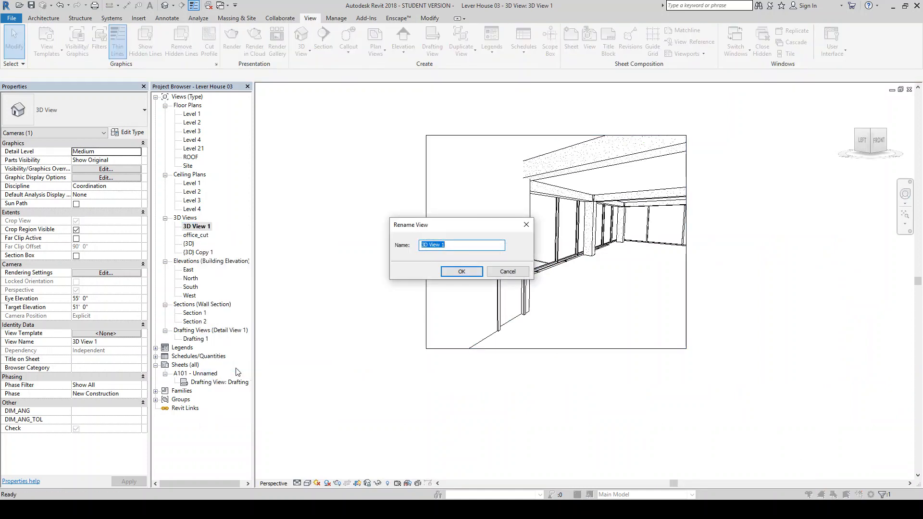
type("perspective")
left_click(466, 272)
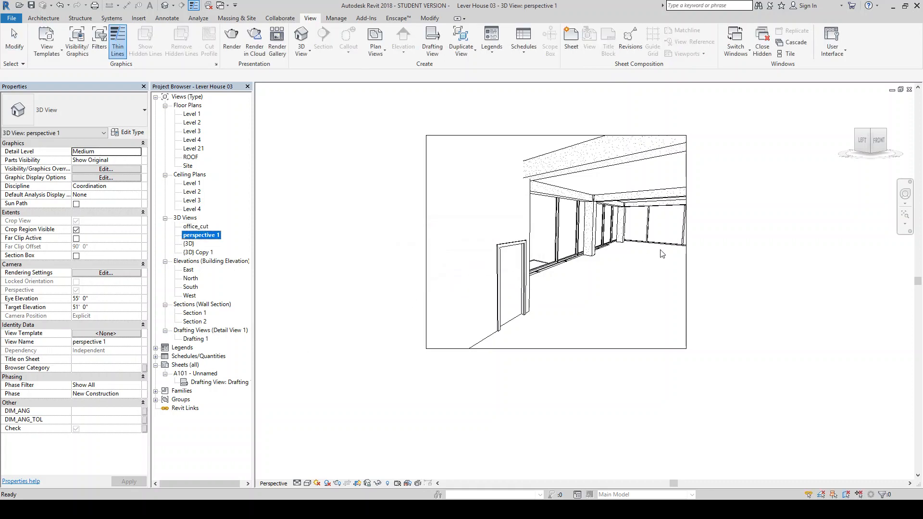
- Widen the perspective view's crop region on both sides to bring in the second door and more windows
left_click(687, 243)
left_click_drag(687, 243, 700, 242)
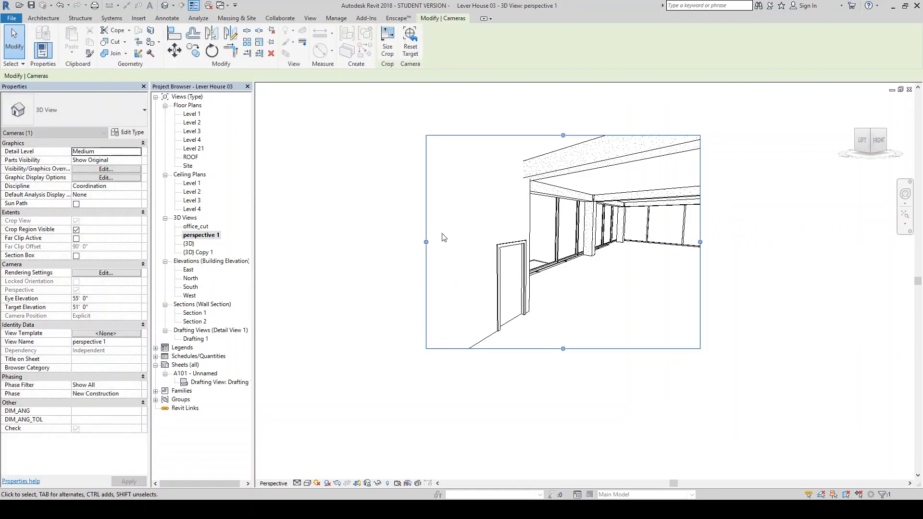
left_click_drag(427, 242, 385, 242)
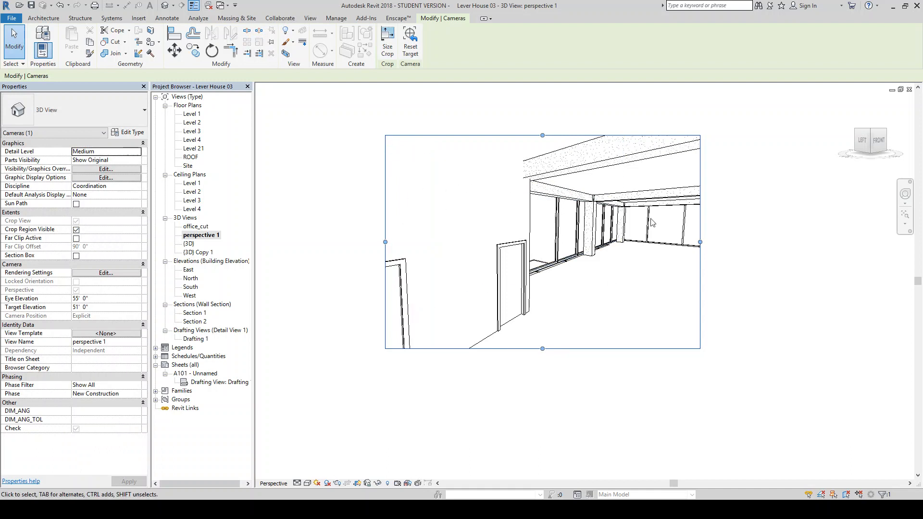
- Try to reorient the perspective camera with the full navigation wheel
left_click(905, 197)
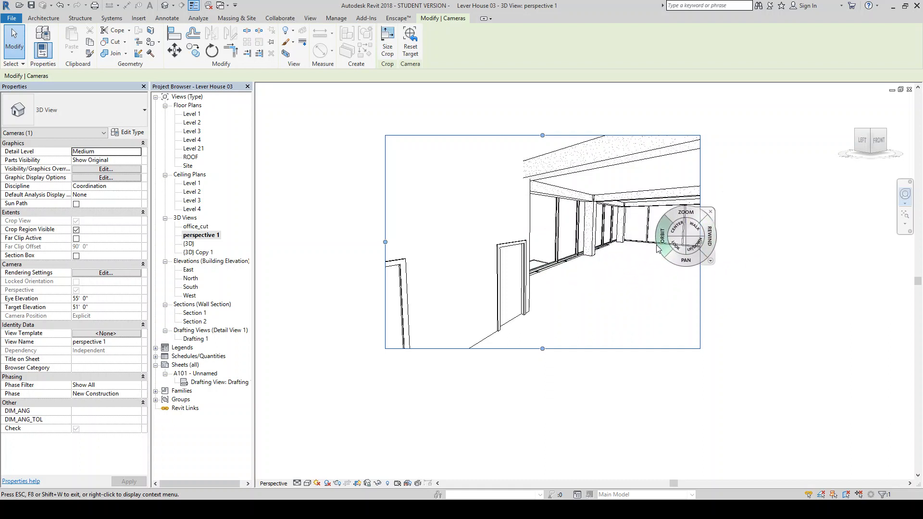
left_click(657, 273)
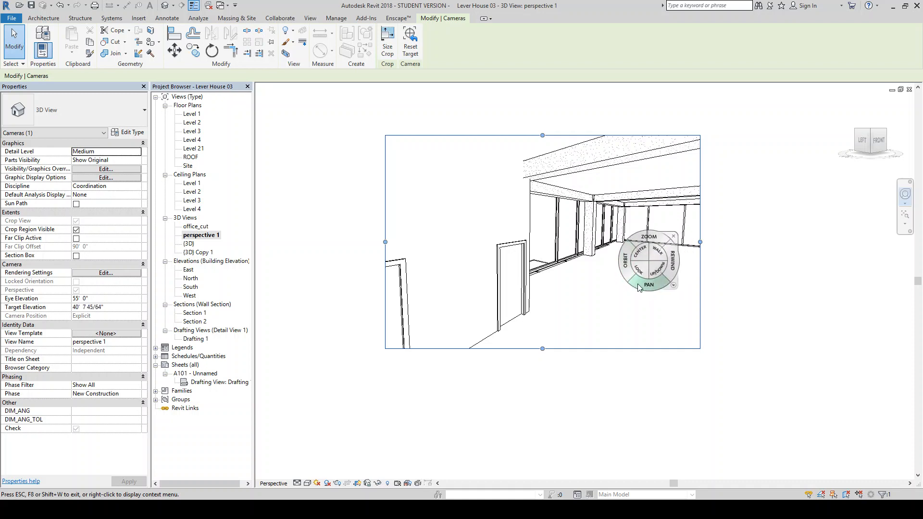
mouse_move(639, 279)
left_mouse_down()
mouse_move(596, 288)
mouse_move(629, 264)
mouse_move(615, 259)
mouse_move(643, 265)
left_mouse_up()
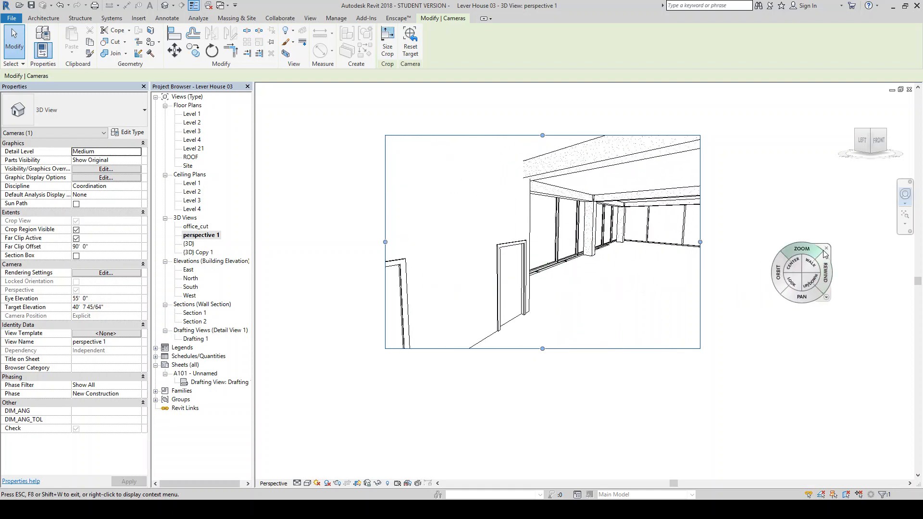
- Try to adjust the perspective camera's focal length with the navigation wheel's Increase/Decrease Focal Length option
left_click(816, 294)
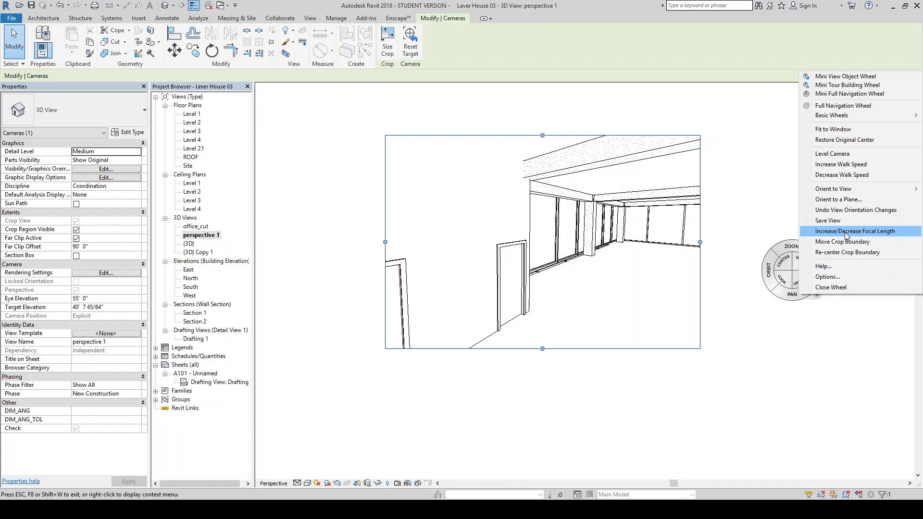
left_click(846, 231)
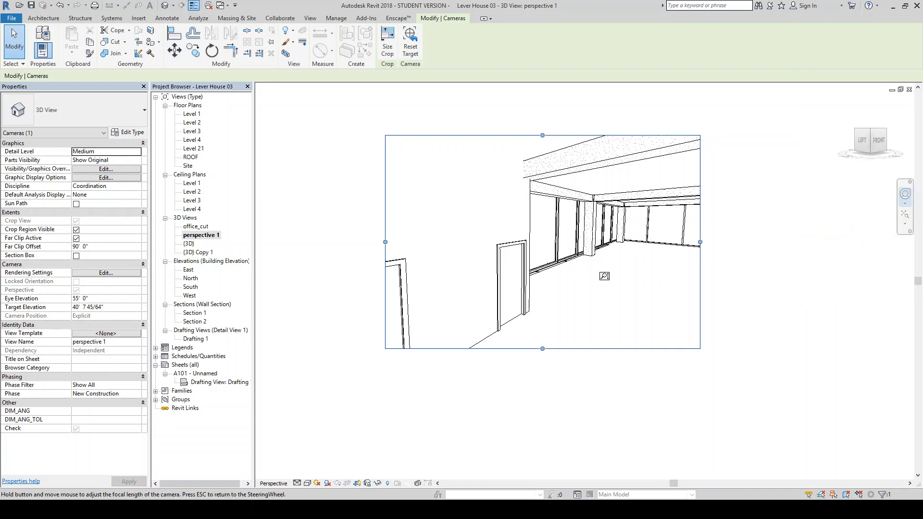
left_click_drag(607, 271, 584, 261)
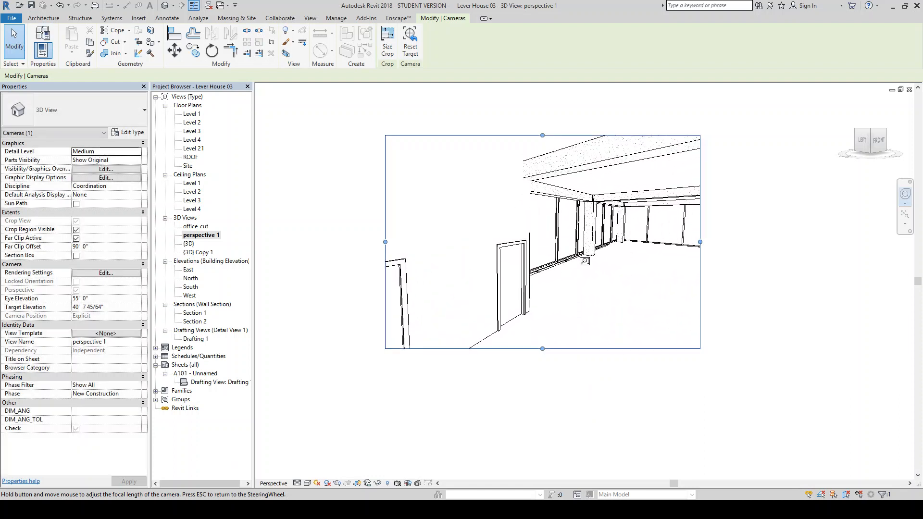
- Place a perspective camera in the Level 4 floor plan, with its eye on the west stair and its target beyond the building's east end
left_click(15, 44)
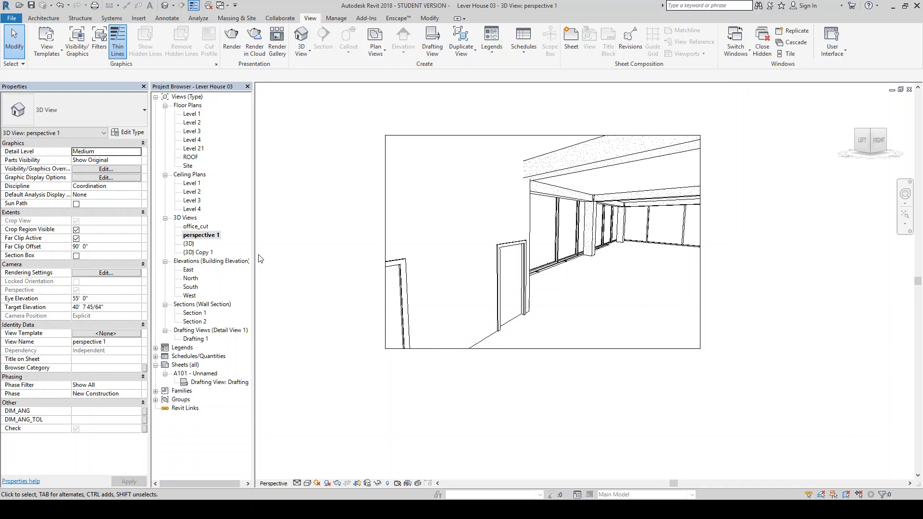
double_click(195, 140)
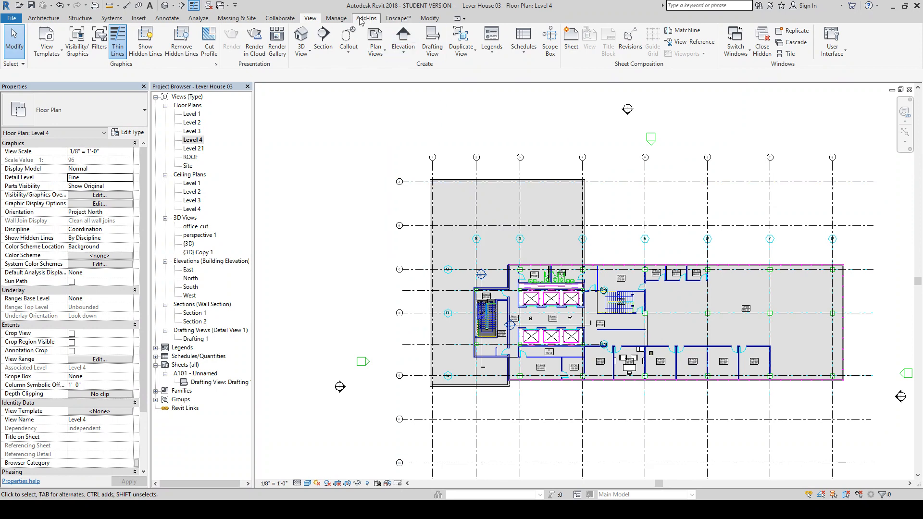
scroll(480, 299, "up", 3)
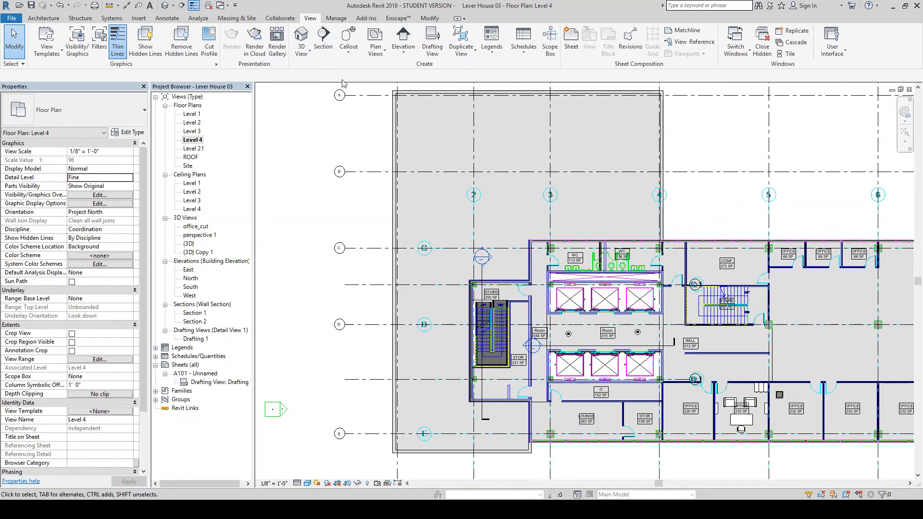
left_click(308, 52)
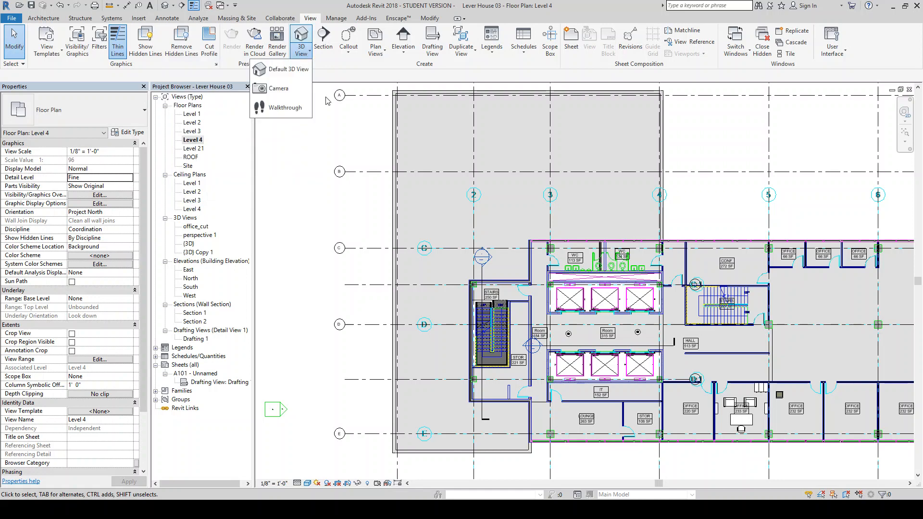
left_click(304, 89)
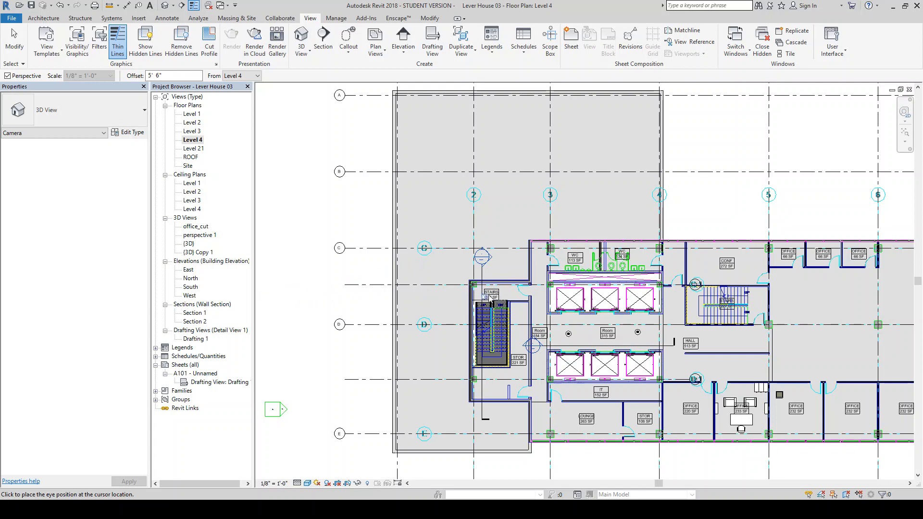
scroll(482, 339, "up", 3)
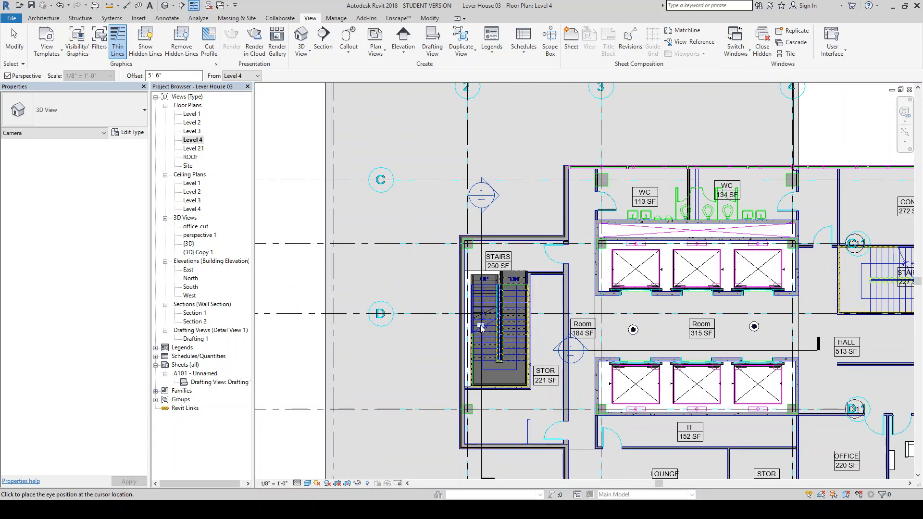
left_click(480, 325)
scroll(459, 335, "down", 6)
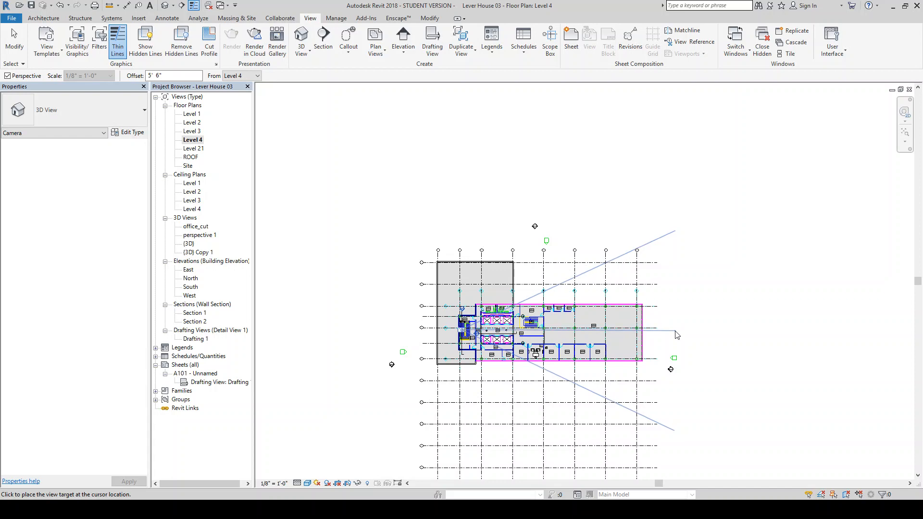
left_click(676, 331)
scroll(540, 314, "down", 3)
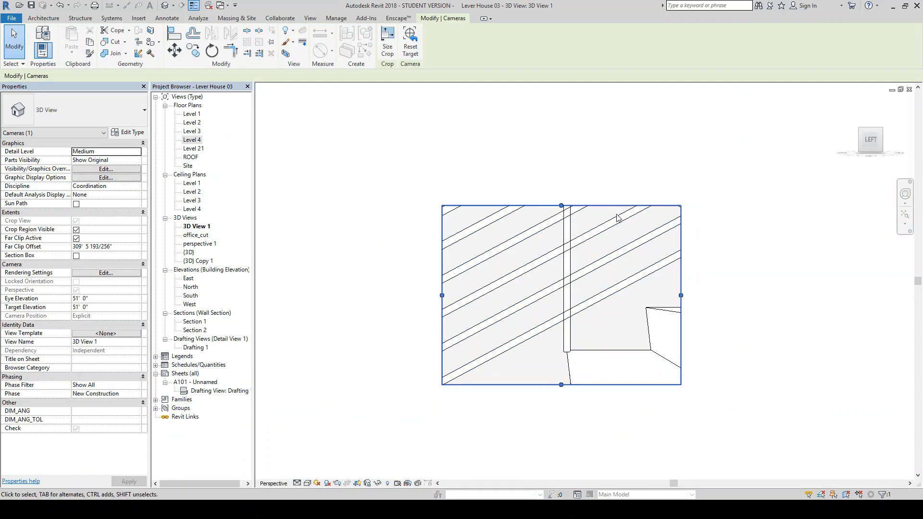
- Orient the new camera view to Section: Section 1
right_click(872, 150)
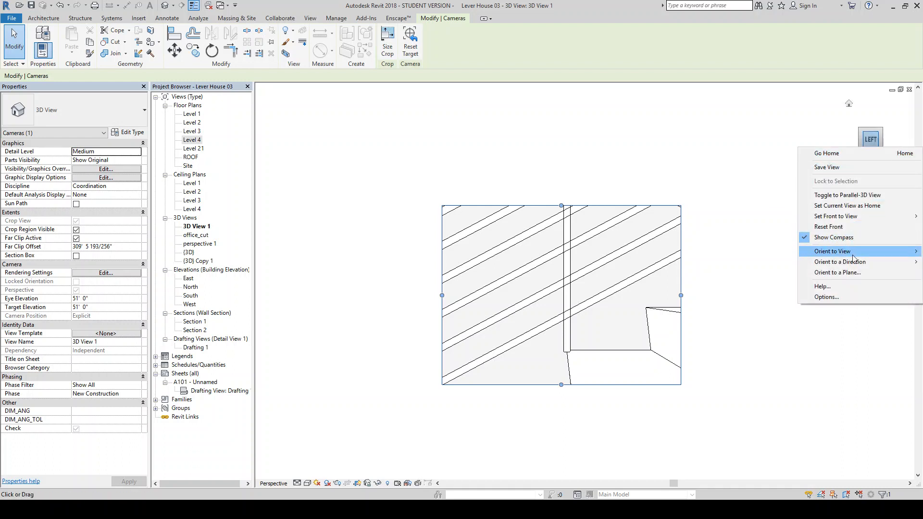
mouse_move(858, 255)
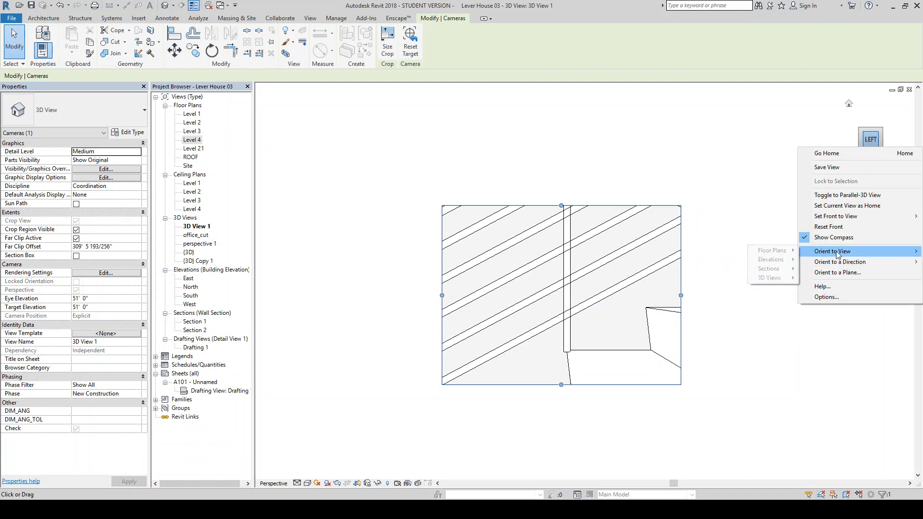
mouse_move(778, 269)
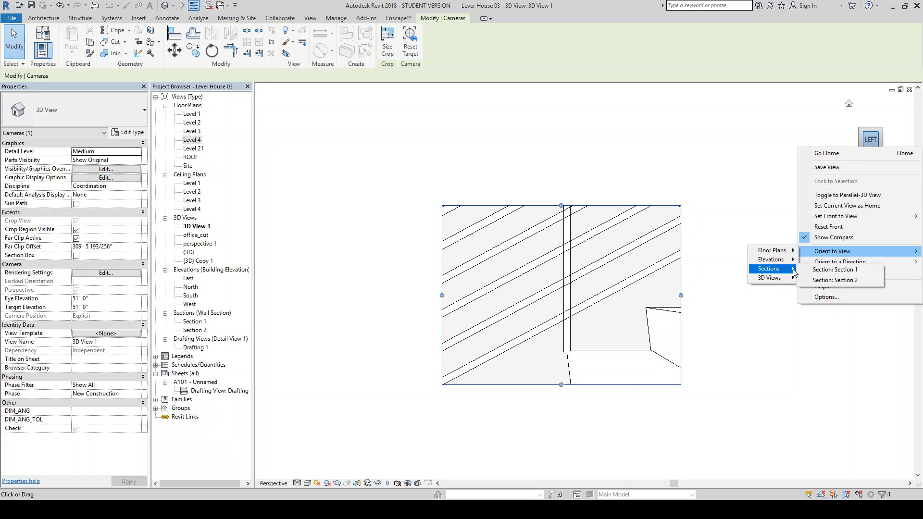
left_click(821, 269)
scroll(529, 309, "up", 4)
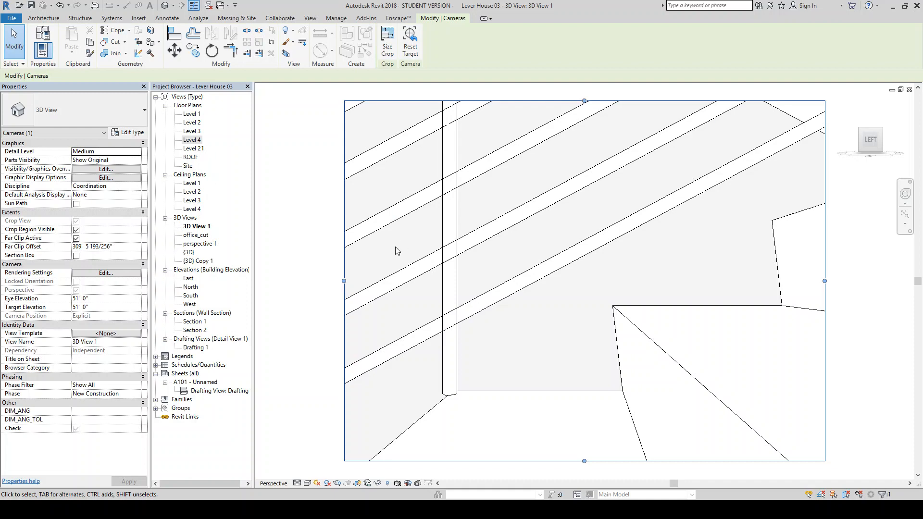
- Enlarge the camera view's crop region on all four sides to take in more of the stair
scroll(425, 286, "down", 6)
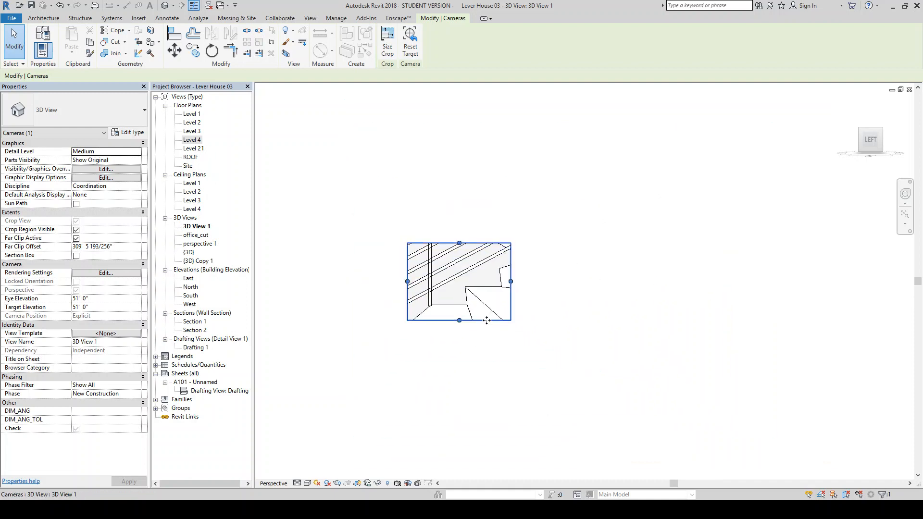
left_click_drag(459, 326, 462, 375)
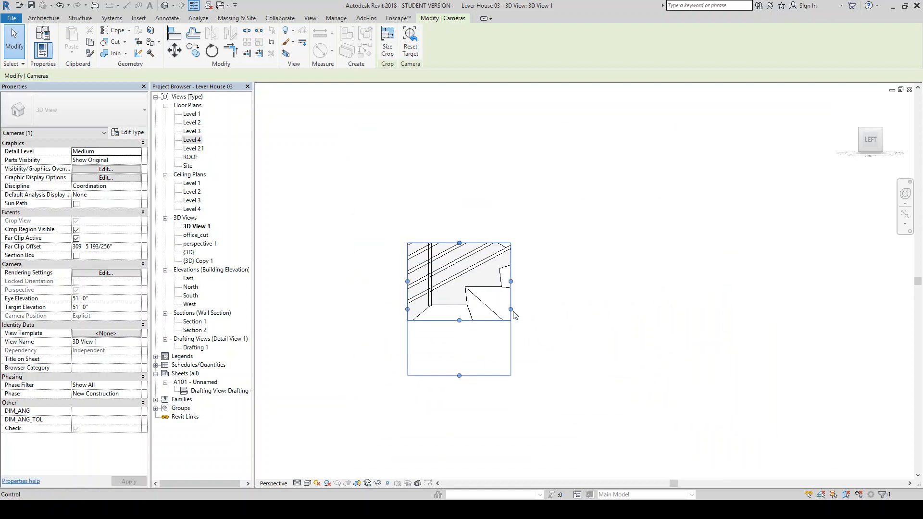
left_click_drag(510, 309, 566, 308)
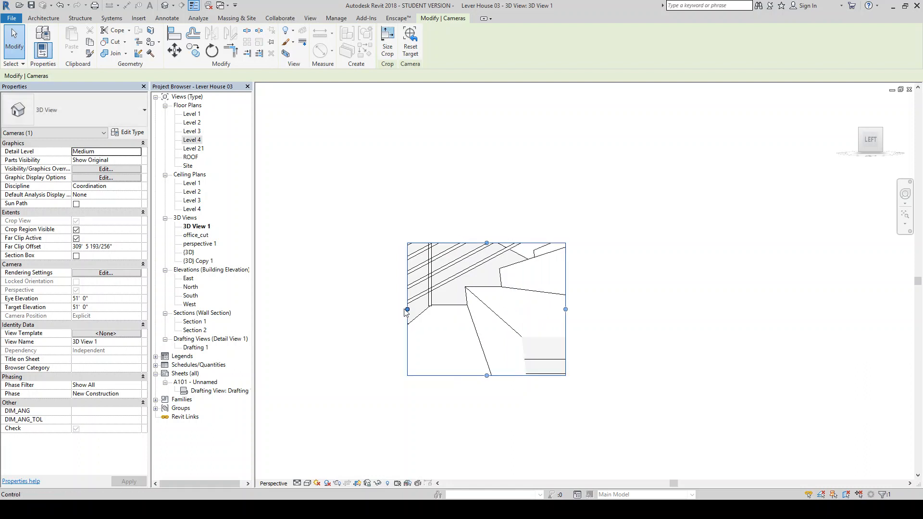
left_click_drag(407, 309, 362, 310)
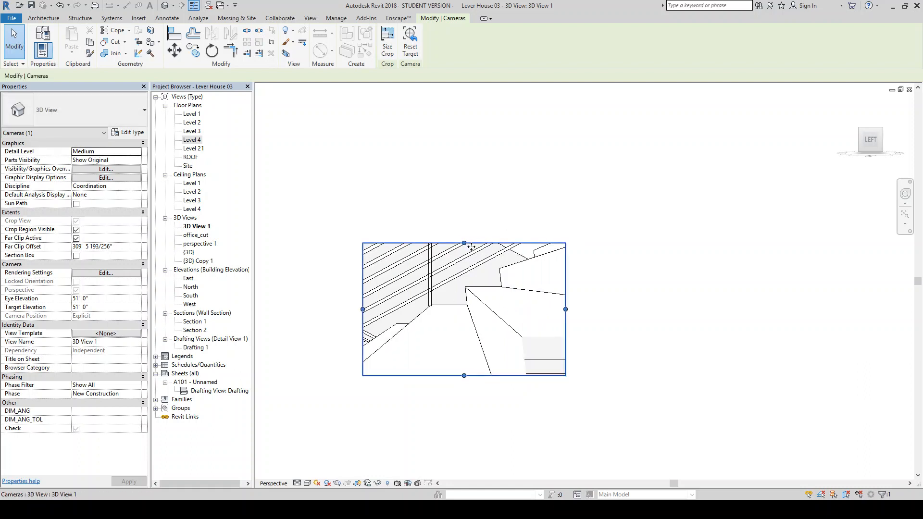
left_click_drag(465, 243, 464, 115)
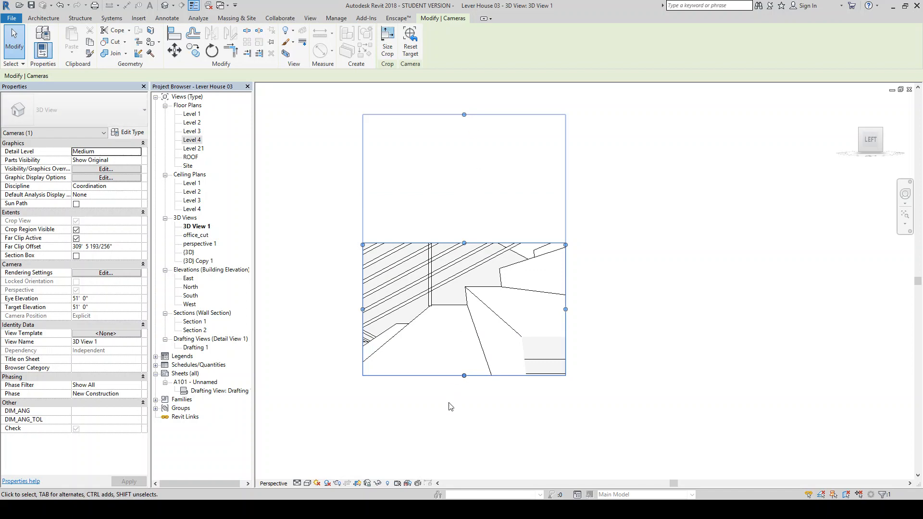
left_click_drag(464, 376, 463, 392)
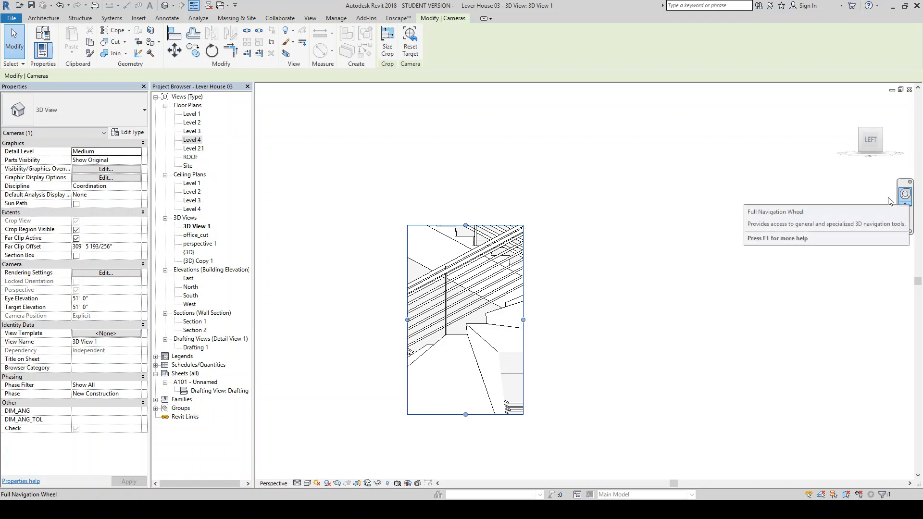
left_click_drag(523, 319, 546, 319)
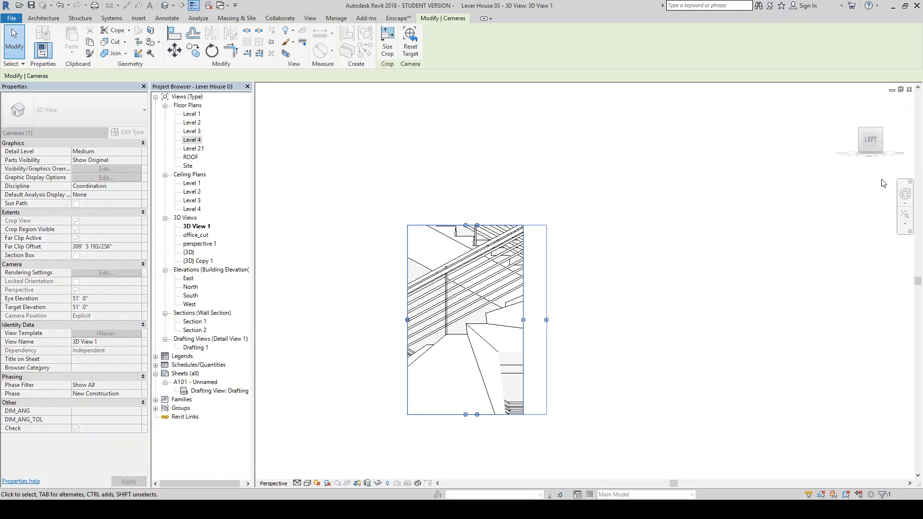
- Turn on the section box for the camera view and select the box
left_click(902, 195)
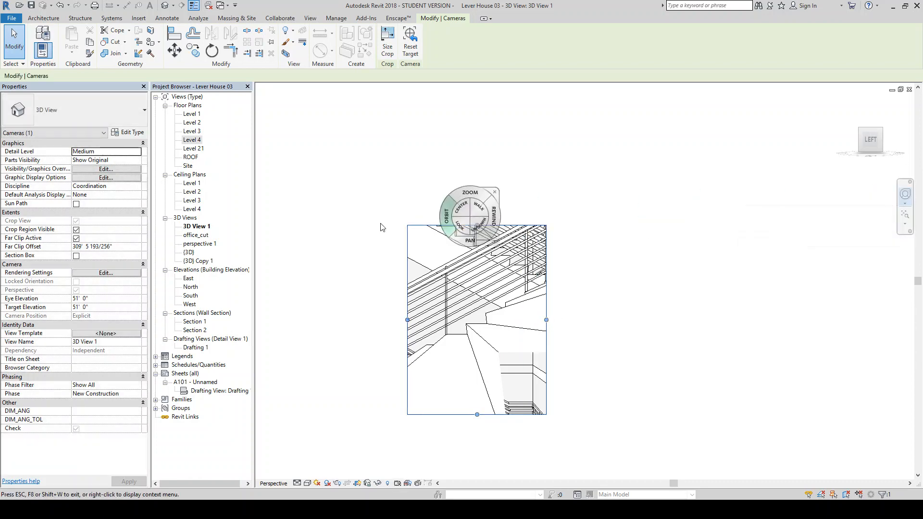
left_click(77, 255)
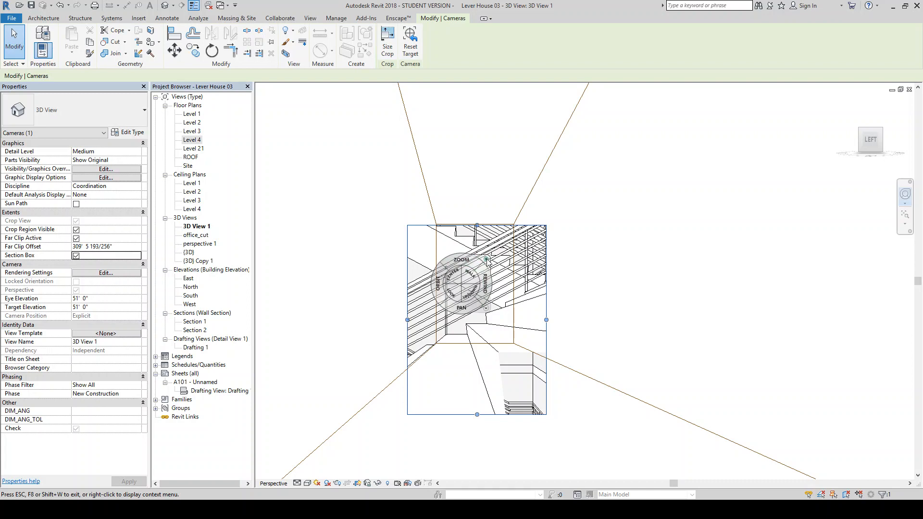
left_click(486, 259)
scroll(634, 279, "down", 3)
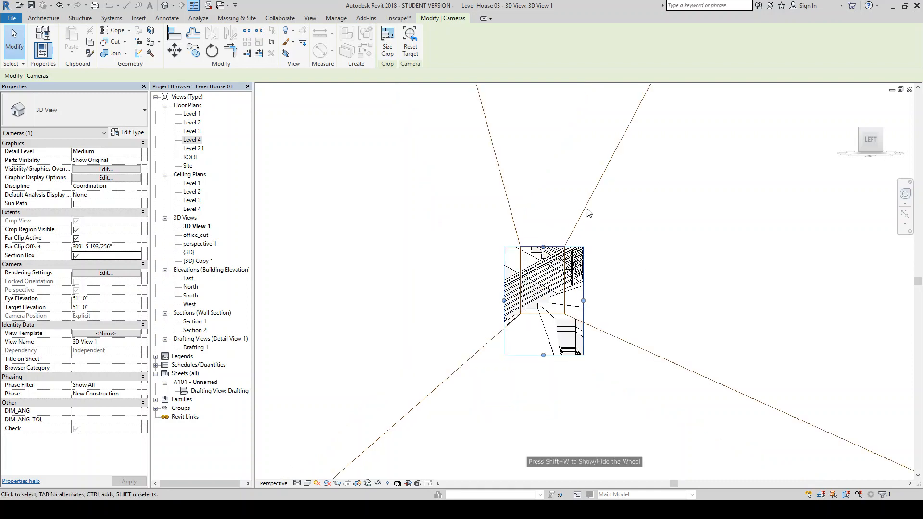
left_click(557, 313)
scroll(558, 321, "up", 2)
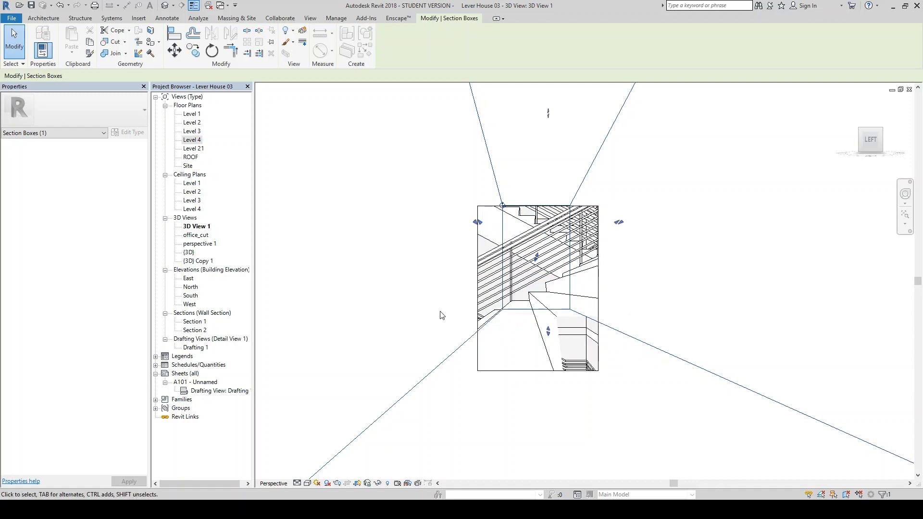
- In the Level 4 floor plan, move the section box's west edge so it cuts through the up flight of the west stair
double_click(192, 139)
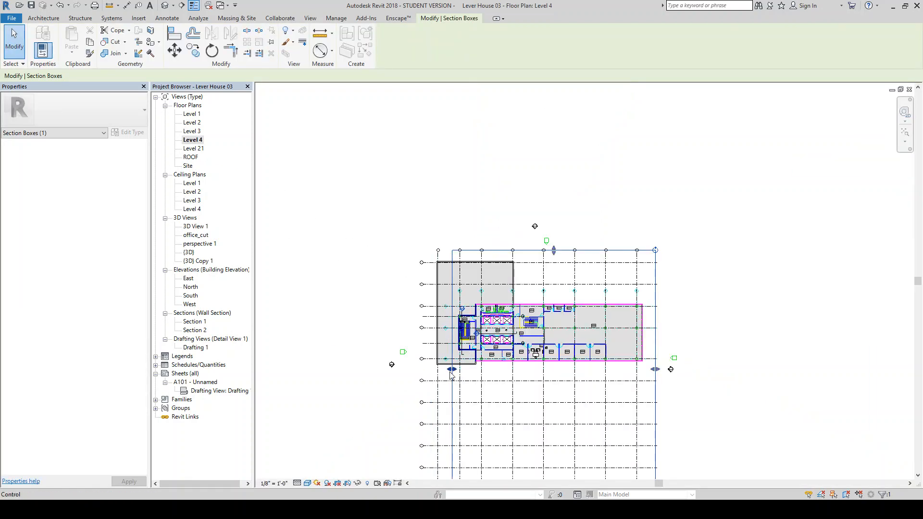
scroll(442, 296, "down", 3)
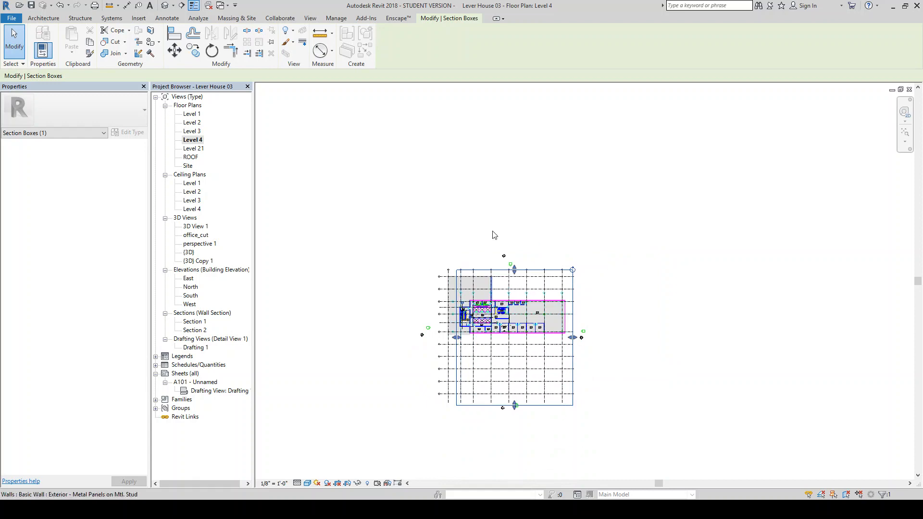
scroll(470, 336, "up", 4)
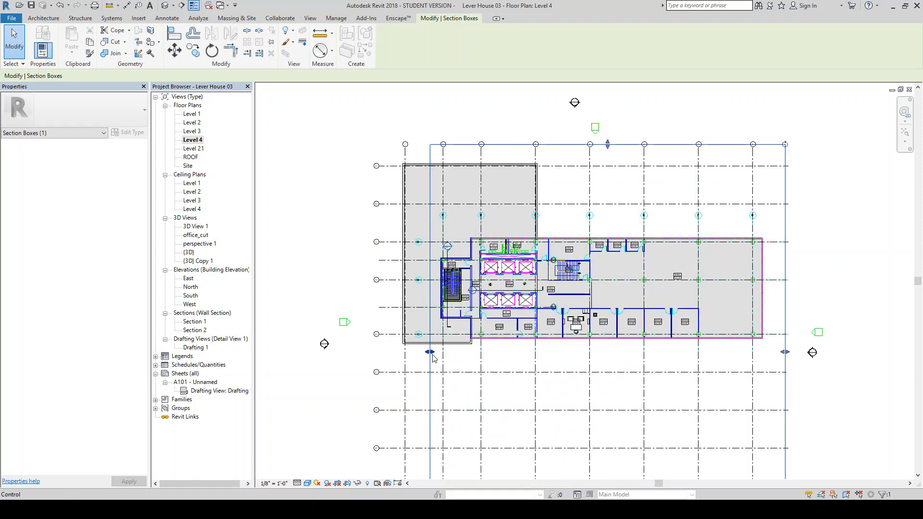
left_click_drag(430, 352, 405, 327)
scroll(460, 302, "up", 6)
scroll(422, 219, "up", 5)
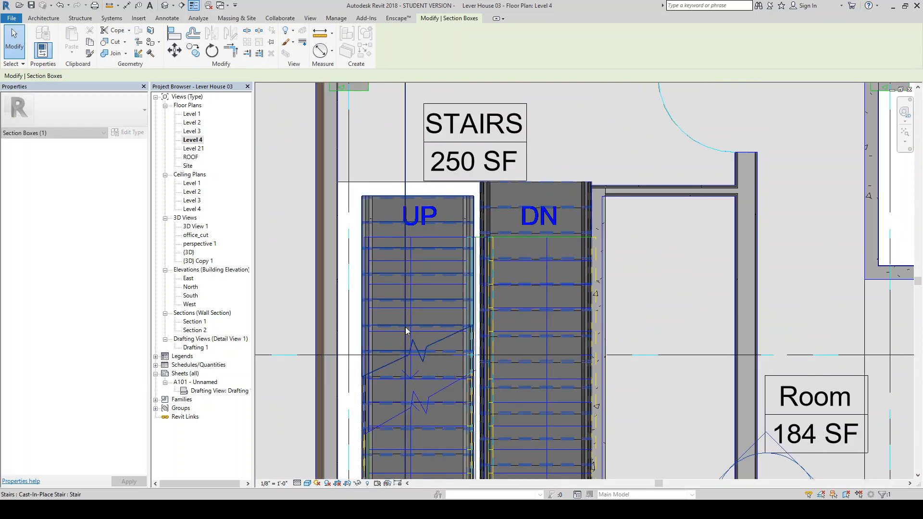
scroll(407, 304, "down", 6)
scroll(411, 294, "down", 5)
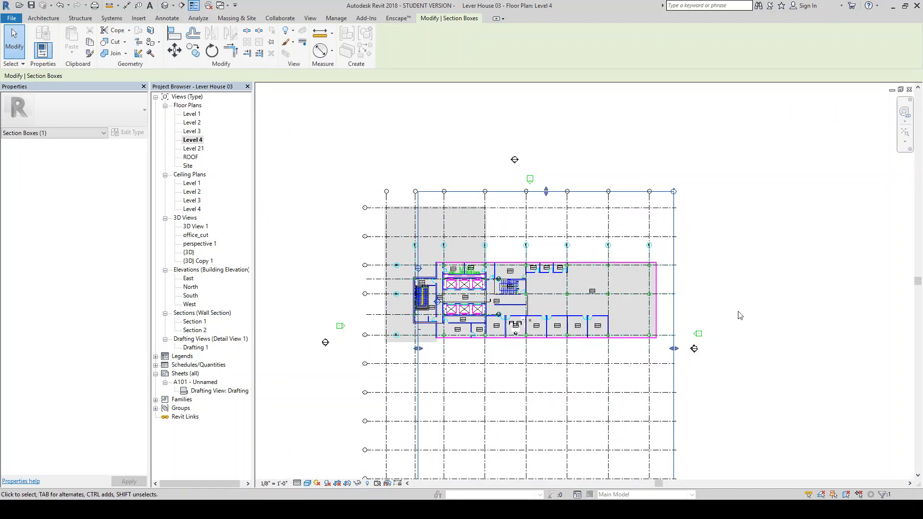
- Move the section box's south edge in to just below the building outline
scroll(544, 190, "down", 3)
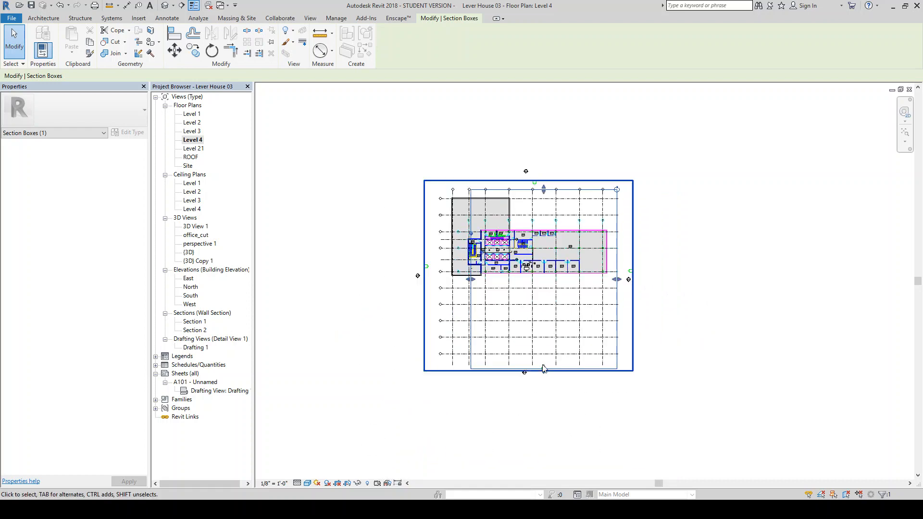
left_click_drag(543, 369, 545, 292)
scroll(552, 205, "up", 2)
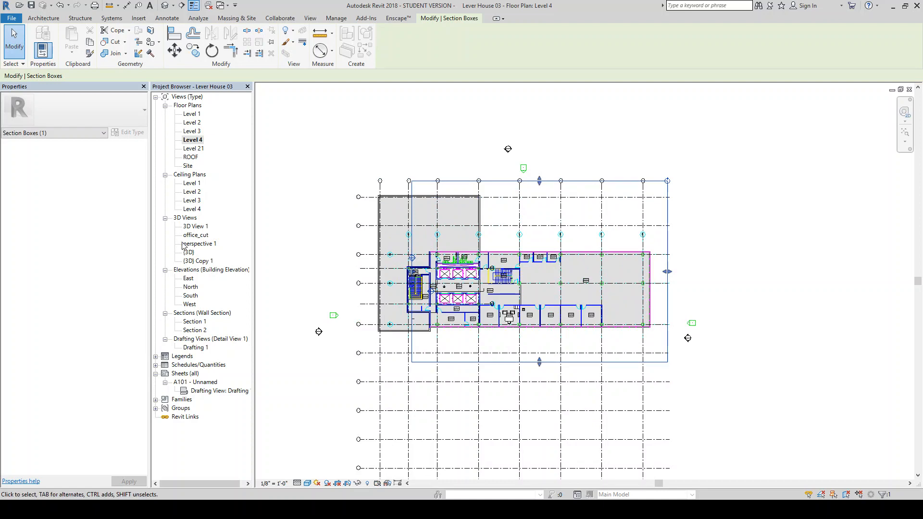
- Rename the view 3D View 1 to "perspective section"
right_click(202, 227)
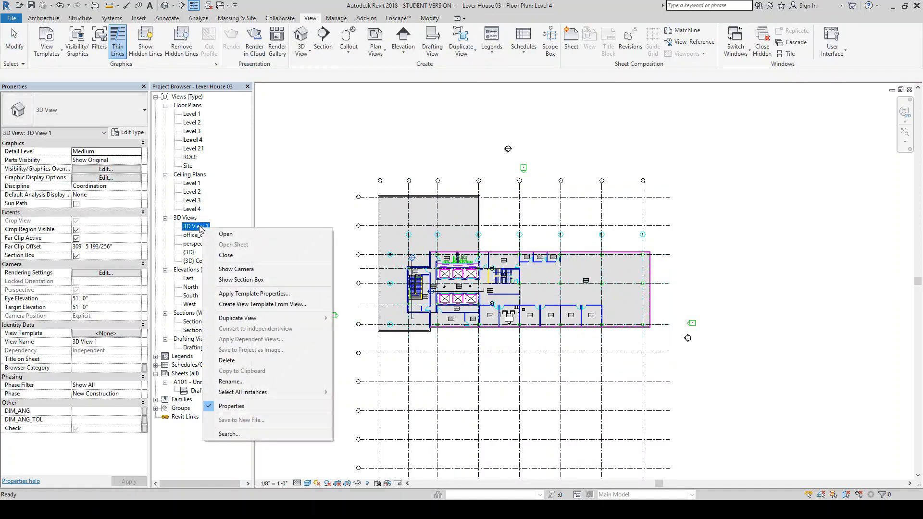
left_click(248, 382)
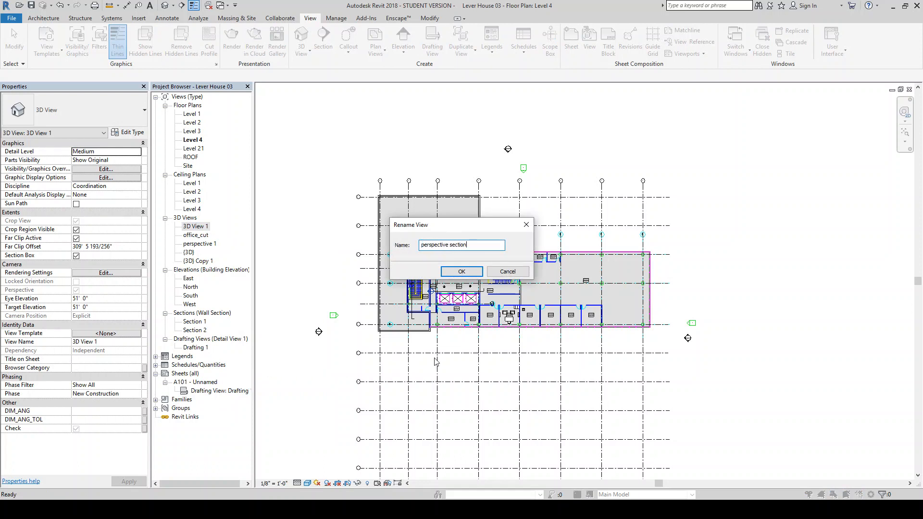
type("perspective section")
left_click(461, 272)
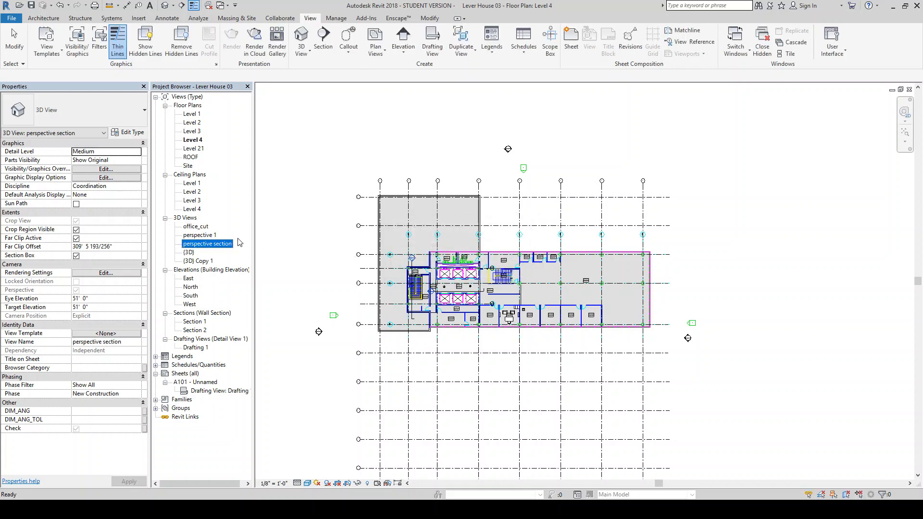
- Open the perspective section view and shorten the camera's focal length to take in a wider view of the stair
double_click(223, 248)
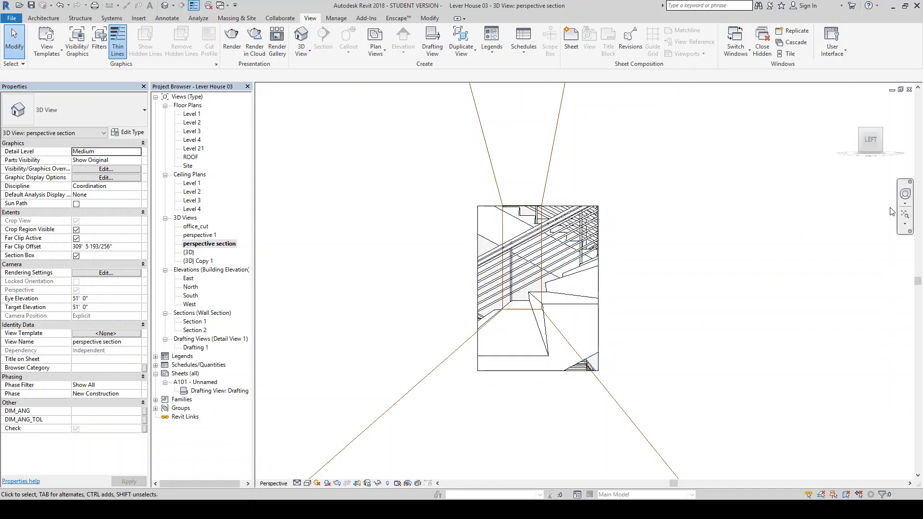
left_click(907, 197)
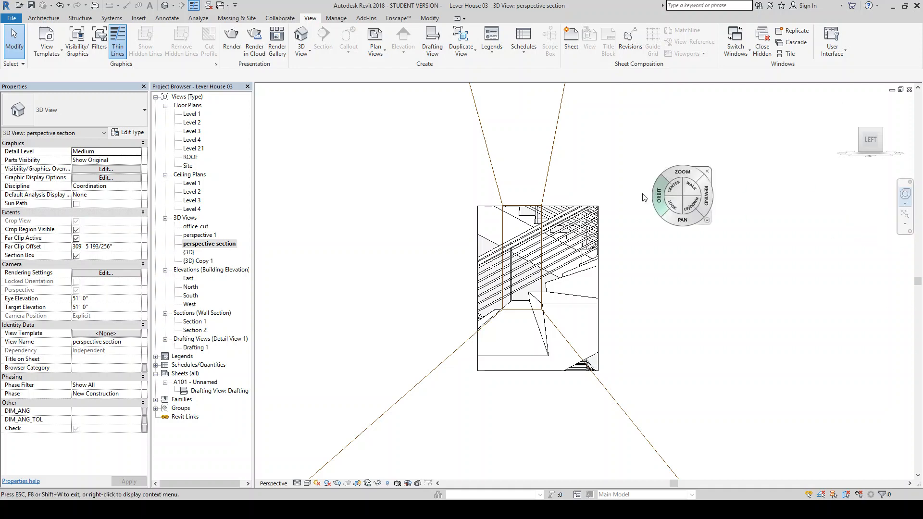
left_click(693, 222)
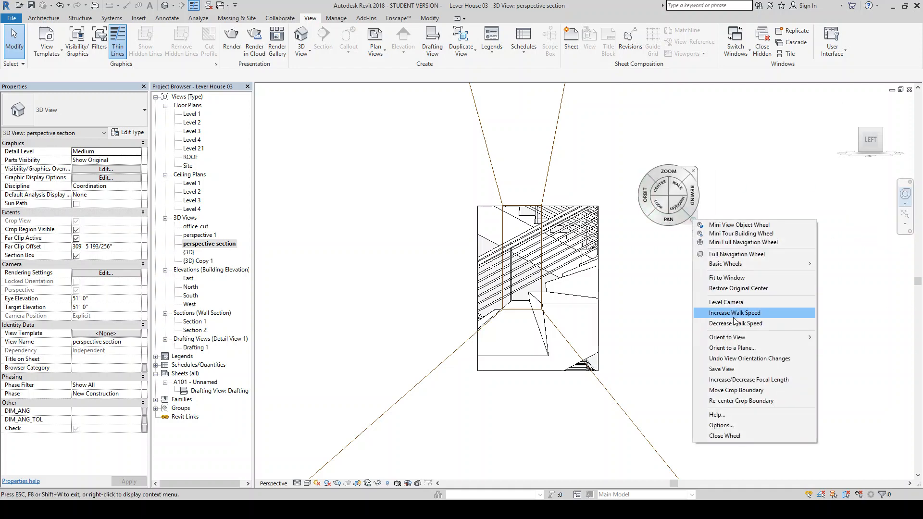
mouse_move(753, 332)
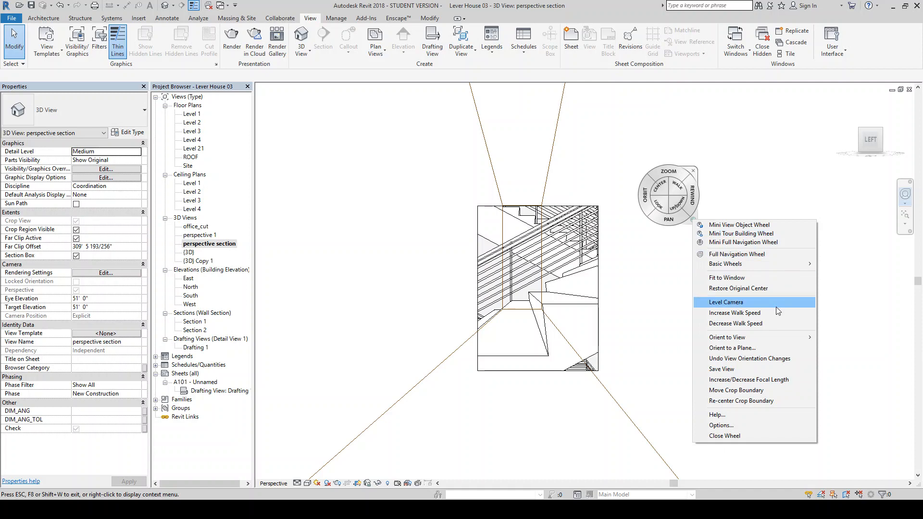
left_click(769, 380)
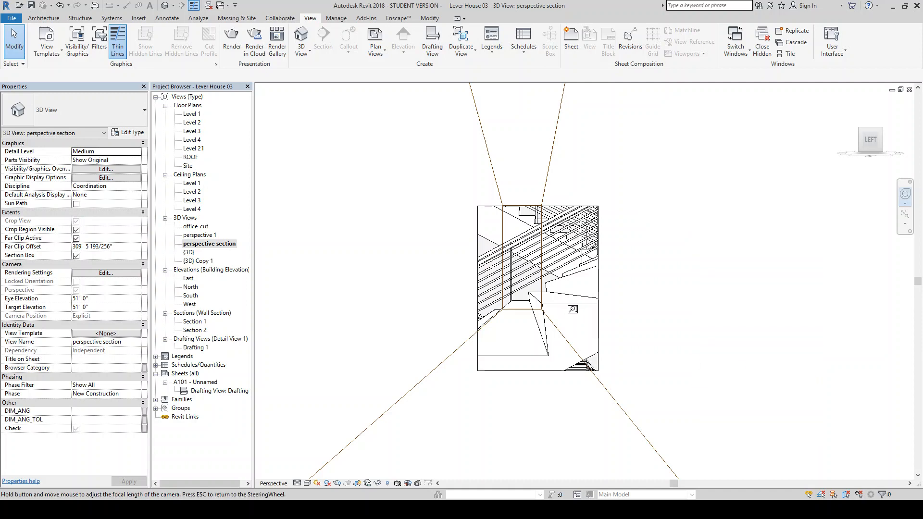
left_click_drag(572, 309, 540, 389)
left_click_drag(549, 292, 546, 189)
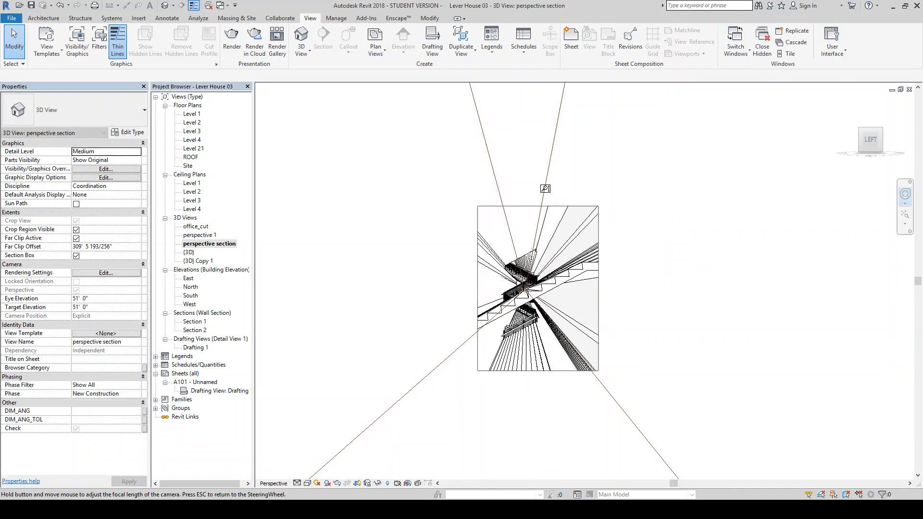
left_click_drag(545, 305, 548, 276)
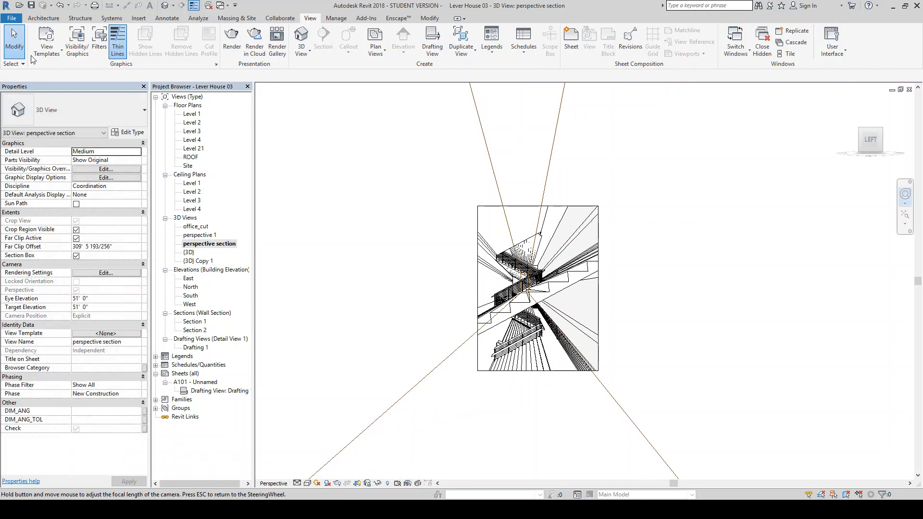
- Select the camera's crop region and enlarge it on all four sides to include more stair flights and the adjoining floors
left_click(569, 206)
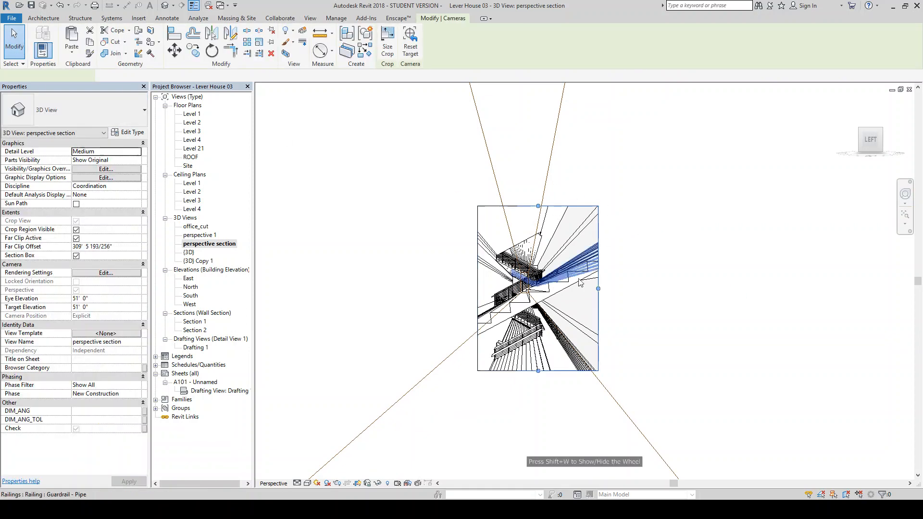
scroll(577, 313, "down", 5)
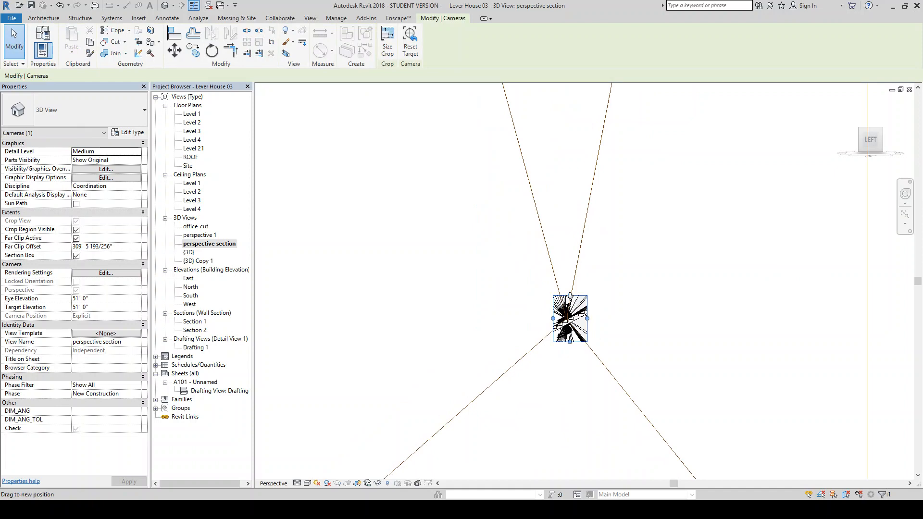
left_click_drag(570, 295, 570, 122)
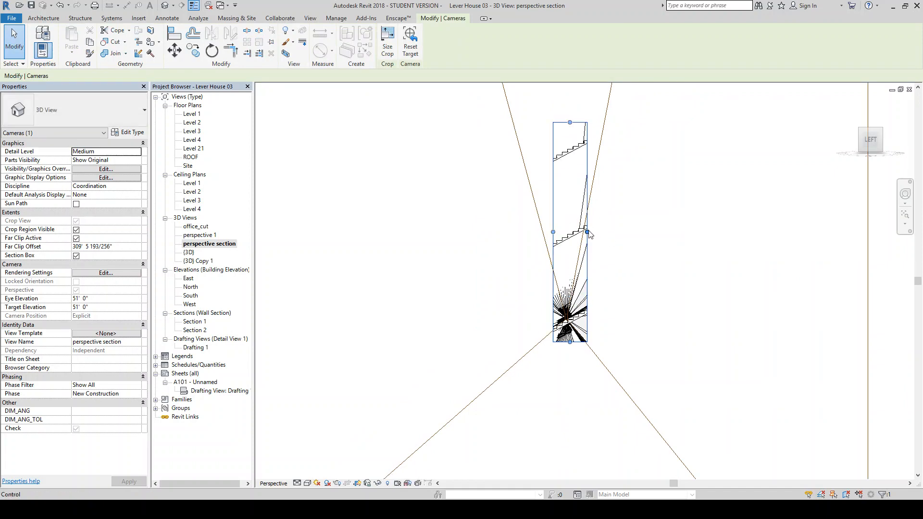
left_click_drag(587, 232, 702, 232)
left_click_drag(553, 232, 459, 232)
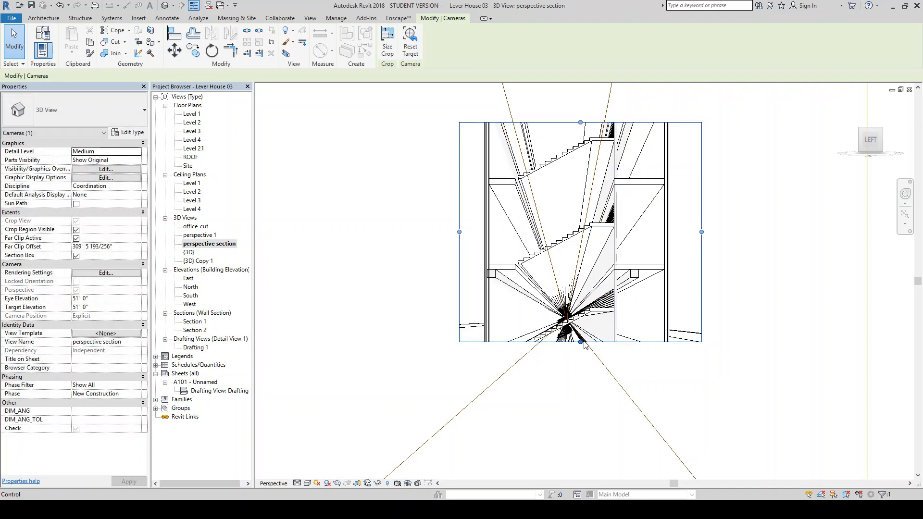
left_click_drag(580, 341, 578, 447)
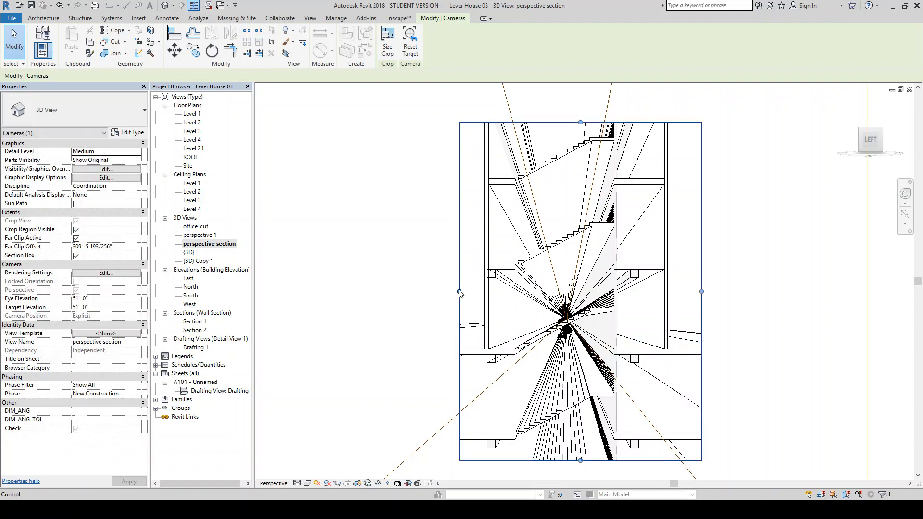
left_click_drag(459, 291, 375, 292)
- Extend the crop region further up, down and to both sides so it encloses the full tower and the wide base levels
scroll(543, 271, "down", 5)
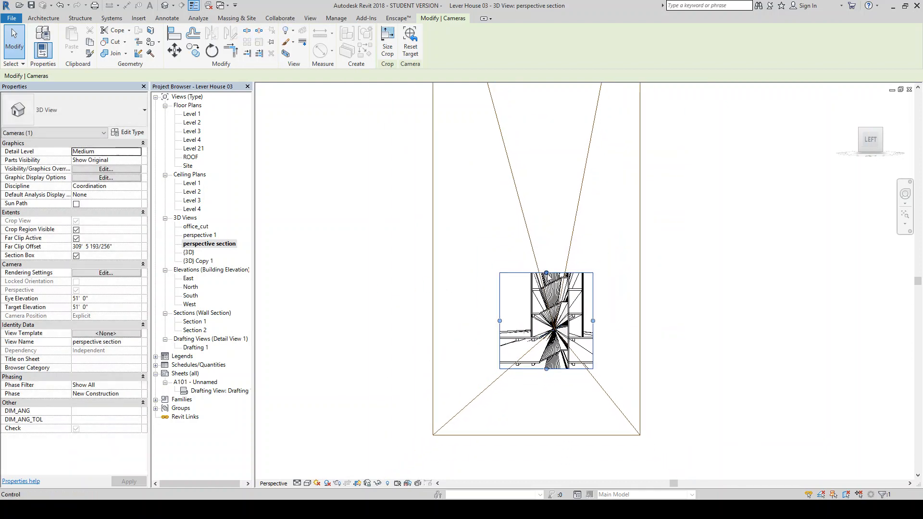
left_click_drag(546, 272, 568, 110)
left_click_drag(596, 239, 633, 240)
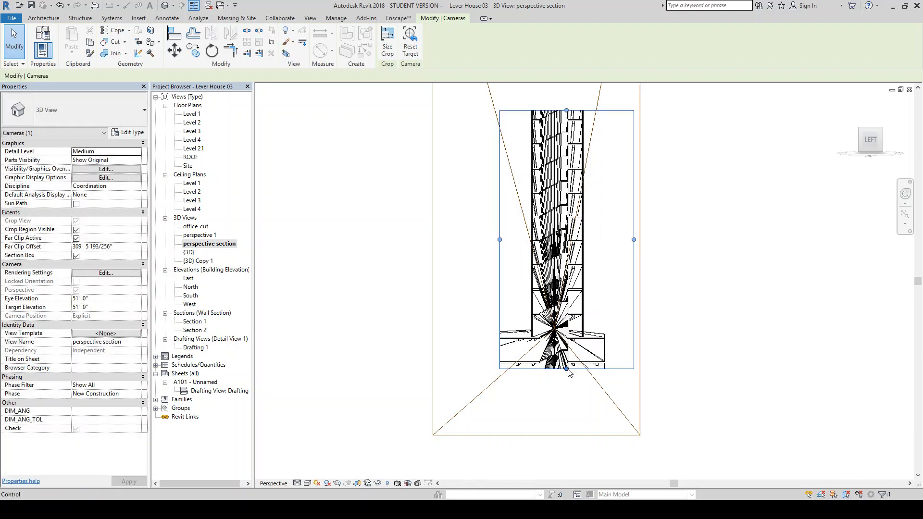
left_click_drag(566, 368, 567, 450)
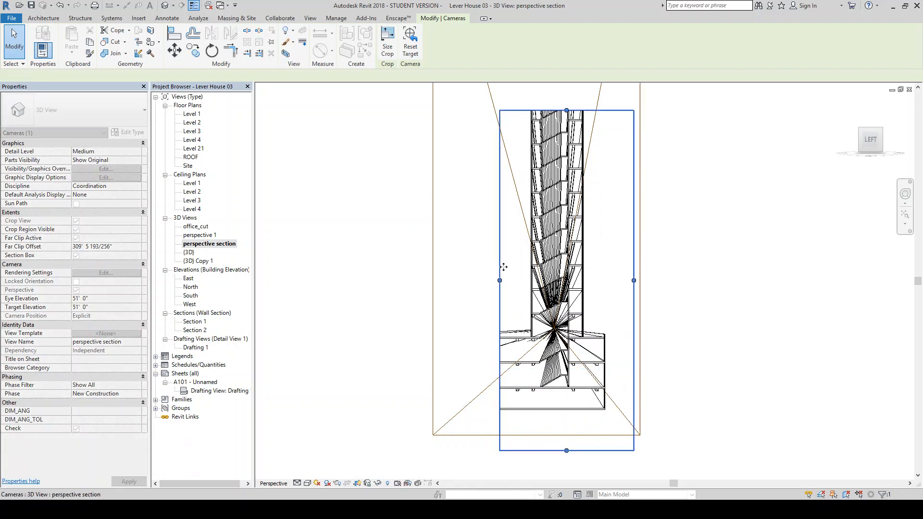
left_click_drag(499, 280, 406, 283)
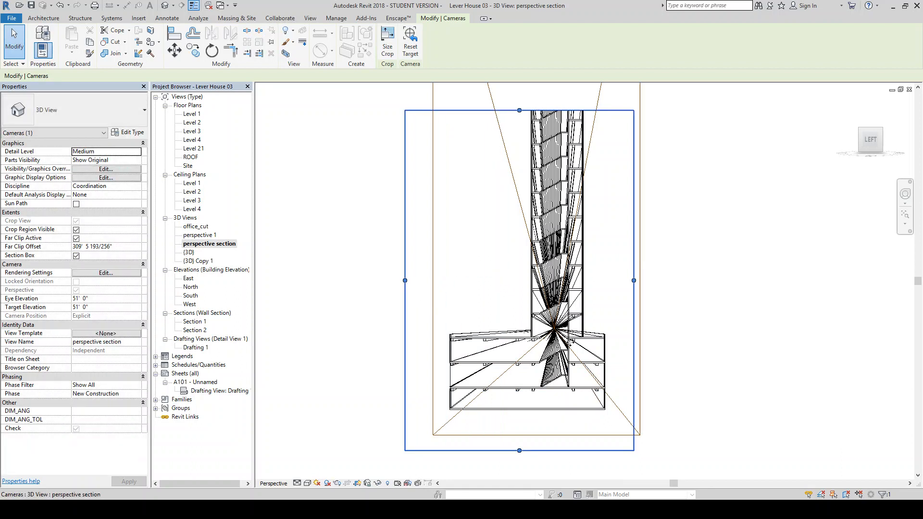
scroll(560, 386, "down", 3)
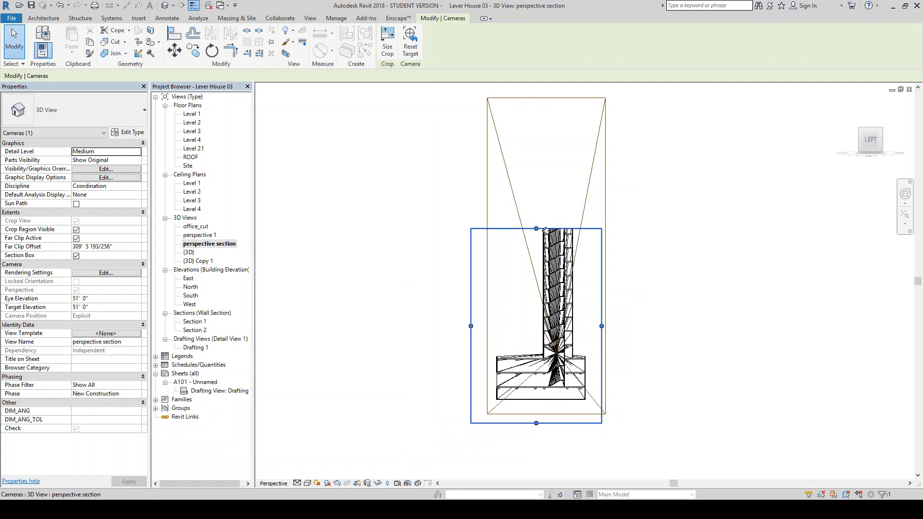
left_click_drag(545, 230, 536, 109)
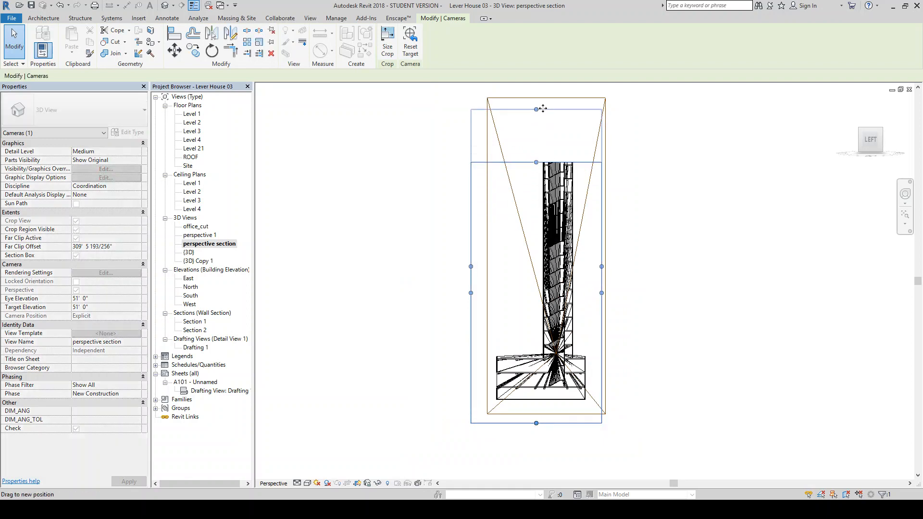
scroll(543, 311, "down", 3)
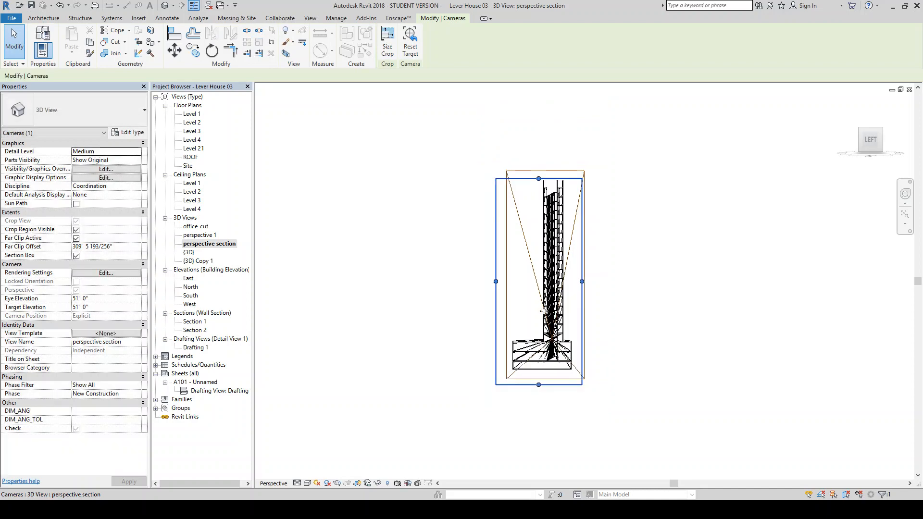
- Examine the cut stair, tower floors and base levels in the perspective section, both up close and as a whole
scroll(544, 311, "up", 3)
scroll(546, 358, "up", 2)
scroll(545, 358, "up", 3)
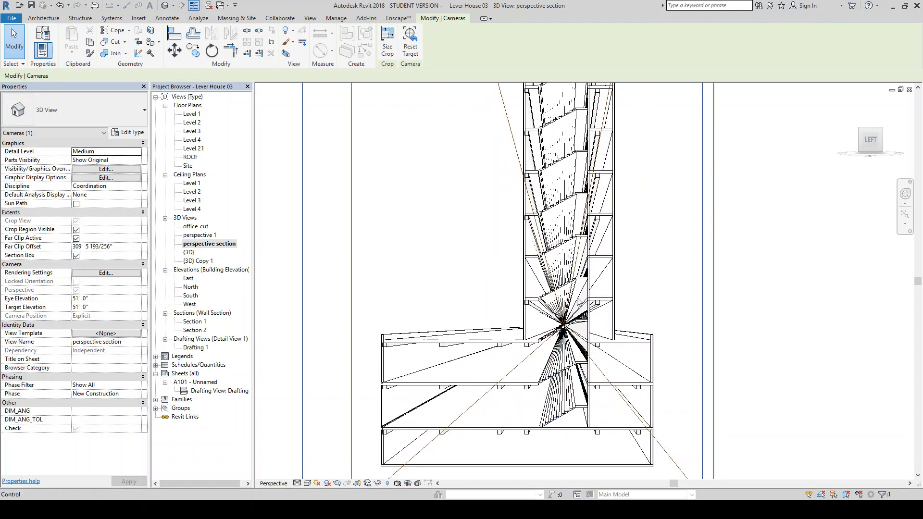
scroll(546, 396, "up", 1)
scroll(550, 277, "down", 2)
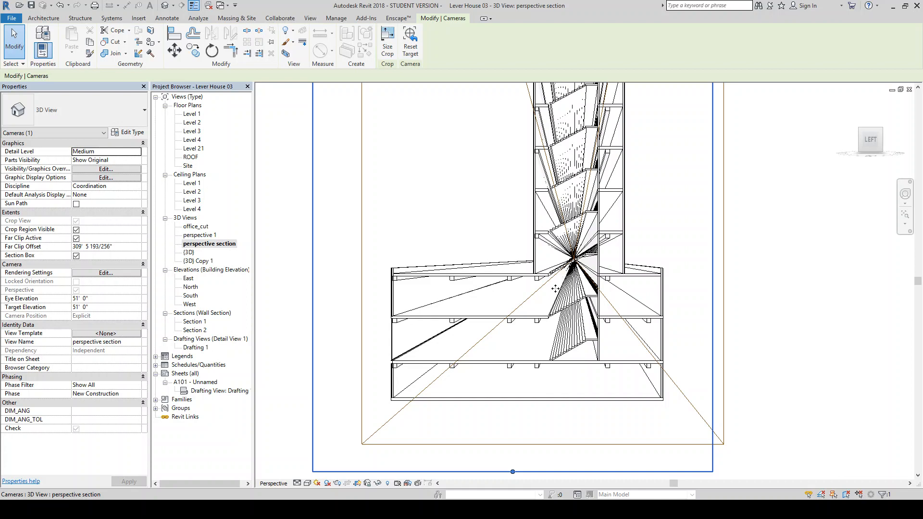
scroll(560, 336, "down", 4)
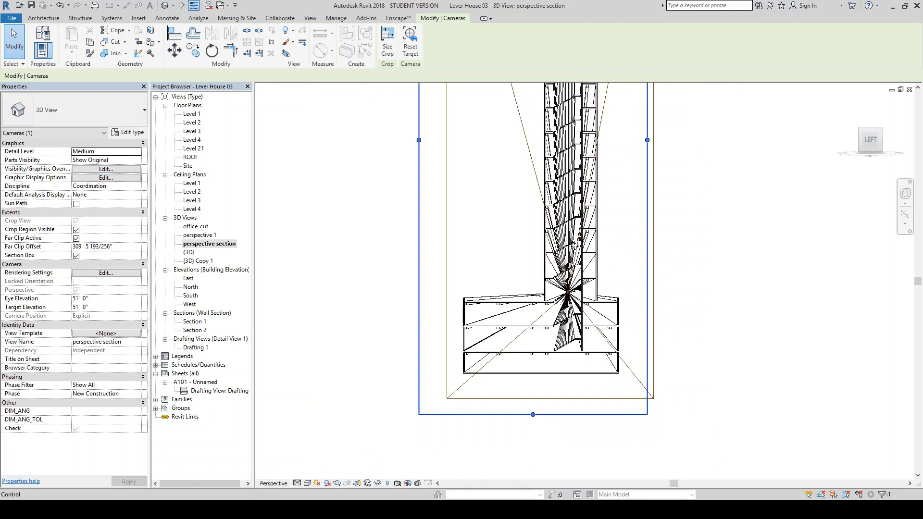
scroll(573, 245, "up", 4)
scroll(563, 353, "down", 2)
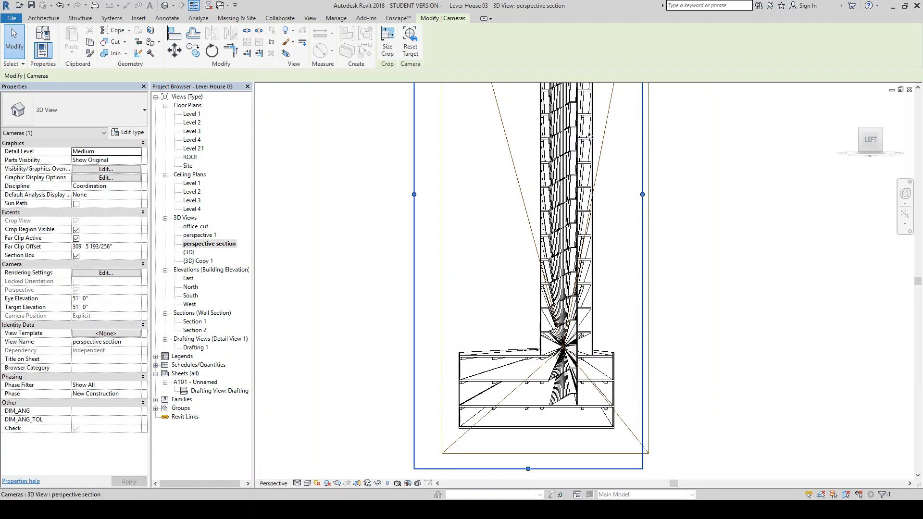
scroll(567, 358, "up", 1)
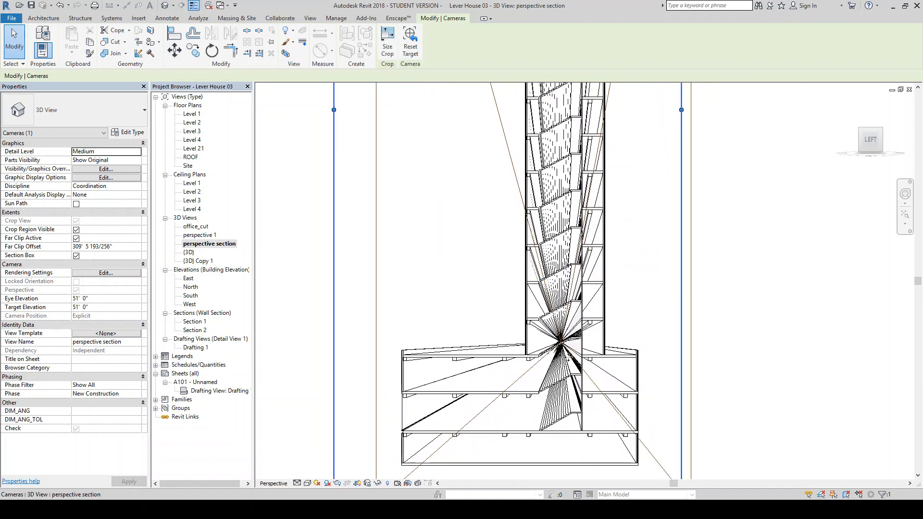
scroll(554, 399, "down", 1)
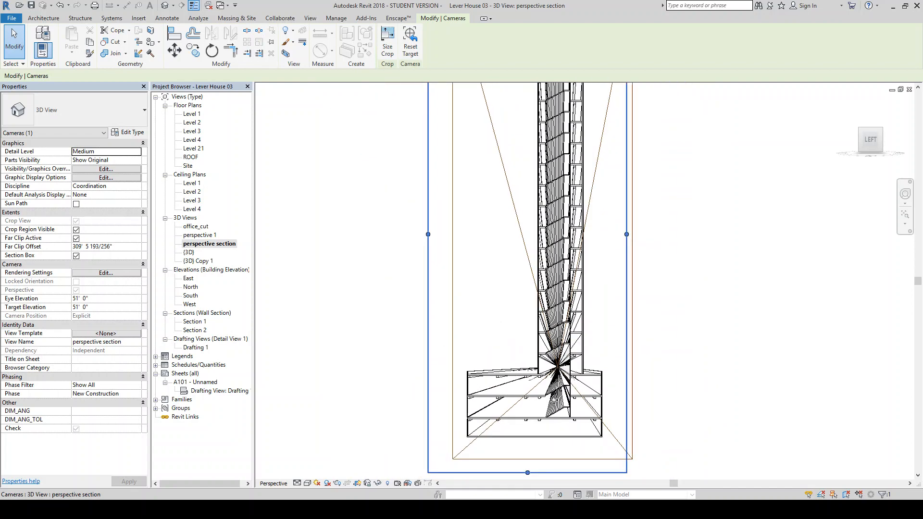
- Open the perspective 1 view and set its visual style to Realistic
double_click(206, 235)
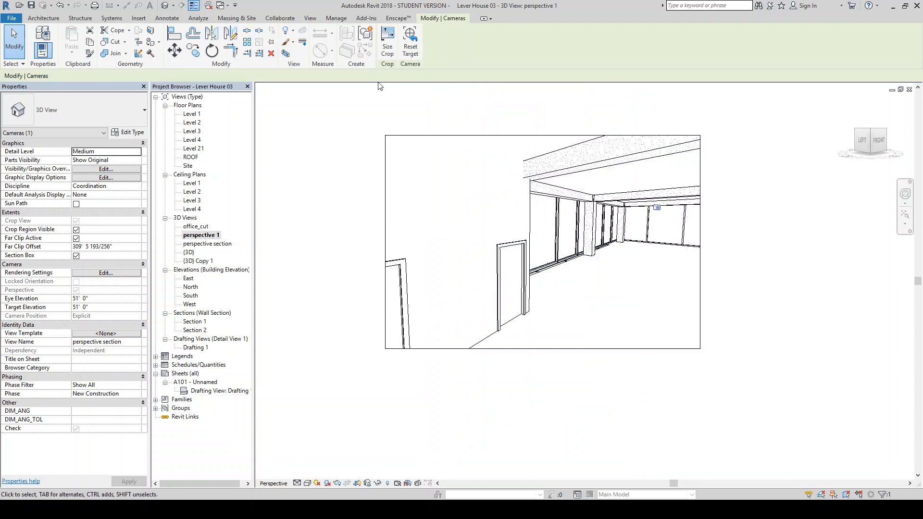
left_click(307, 484)
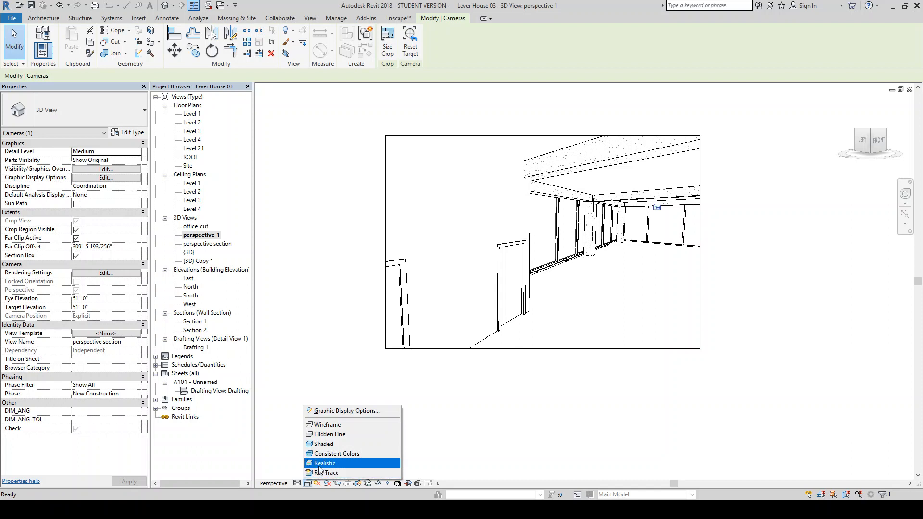
left_click(321, 464)
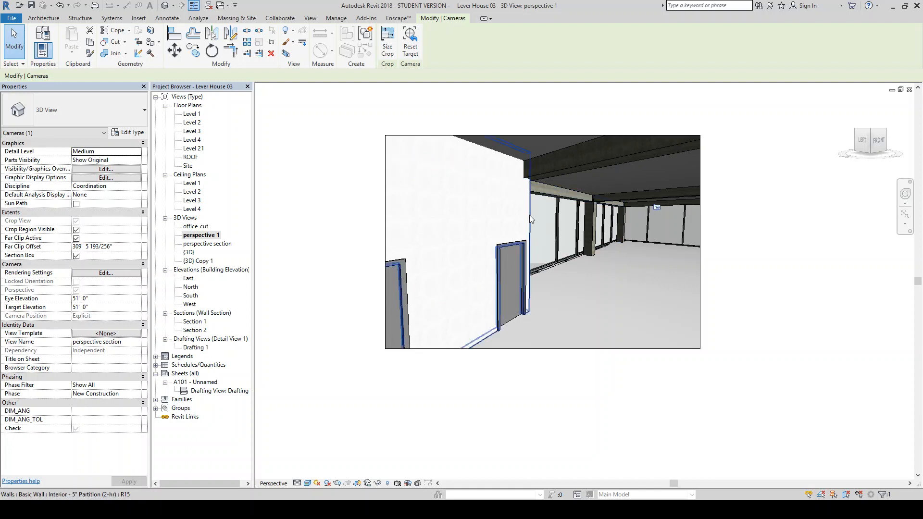
- In the Material Browser, search for "paper" and add the Paper material from the Autodesk Materials library to the project
left_click(336, 18)
left_click(48, 38)
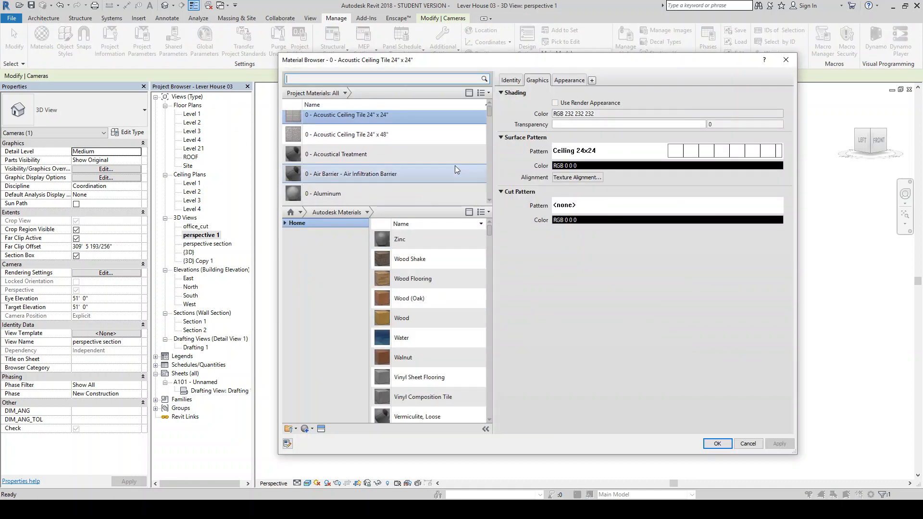
mouse_move(489, 112)
left_mouse_down()
mouse_move(484, 188)
mouse_move(498, 101)
left_mouse_up()
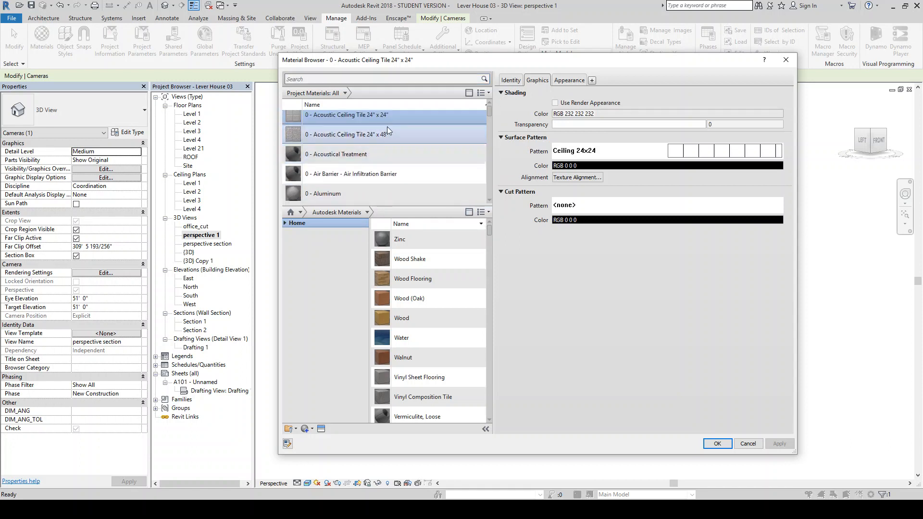
left_click(401, 78)
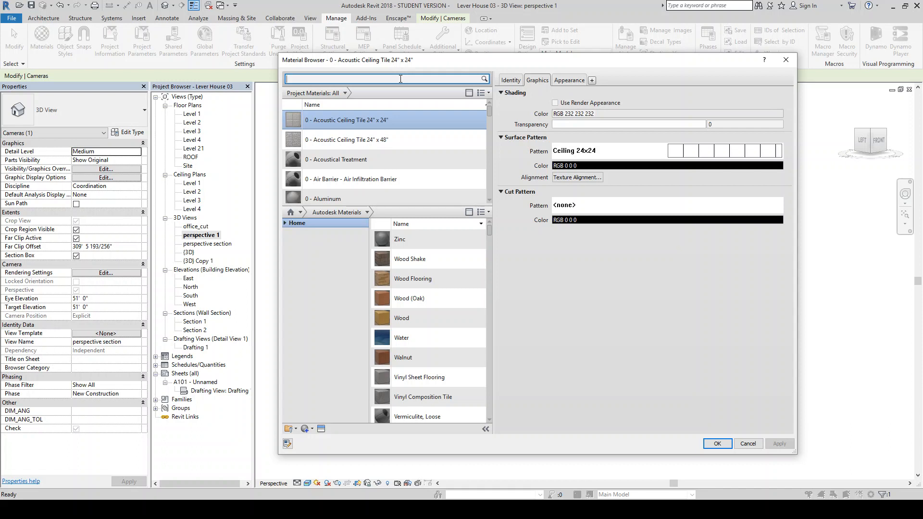
type("paper")
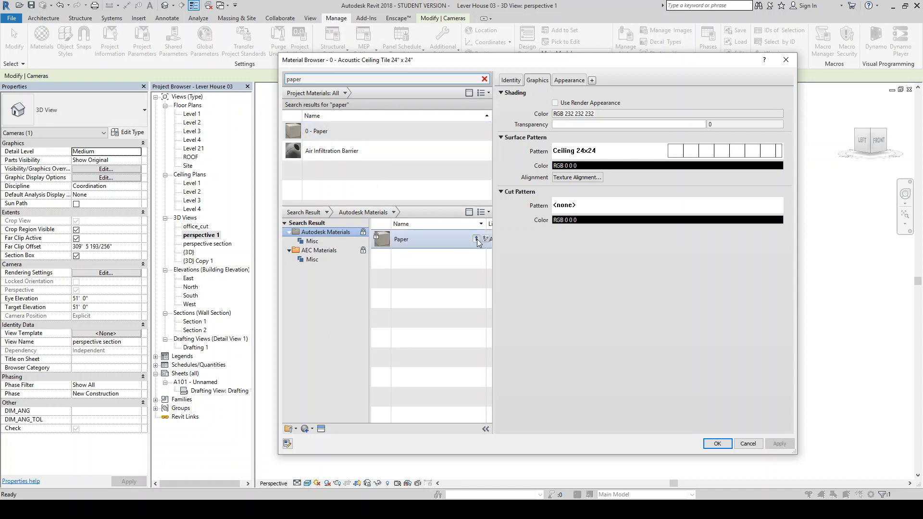
left_click(477, 239)
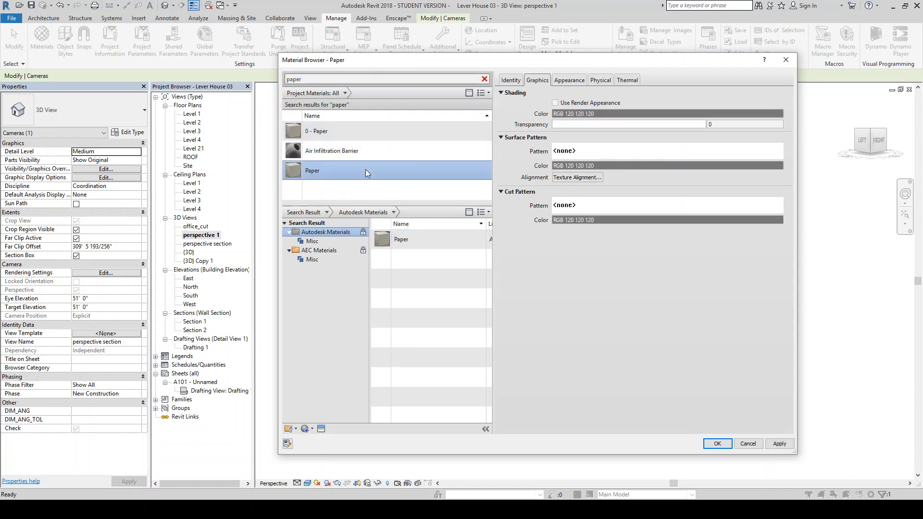
- Duplicate the project's Paper material, name the copy "wallpaper 1" and show its identity information
right_click(365, 169)
left_click(374, 186)
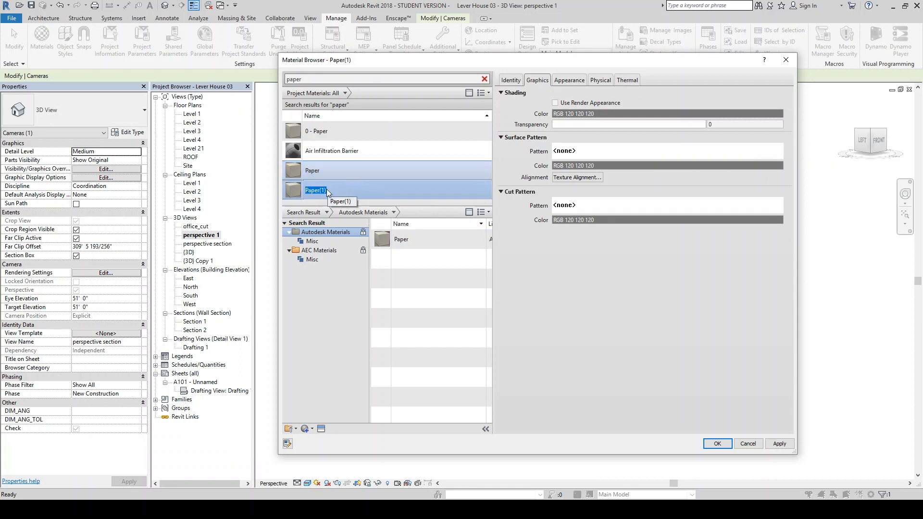
type("wallpaper 1")
left_click(519, 83)
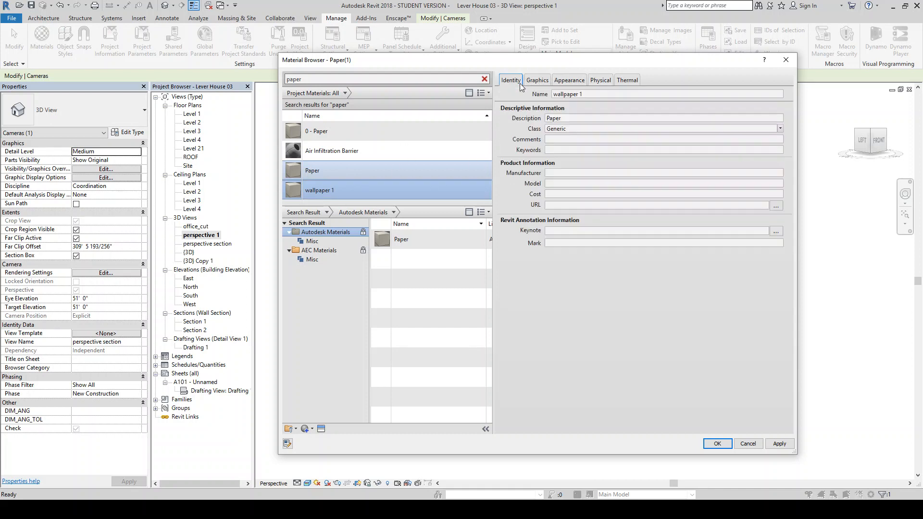
- Review the graphics, appearance, physical, thermal and identity properties of the wallpaper 1 material
left_click(536, 80)
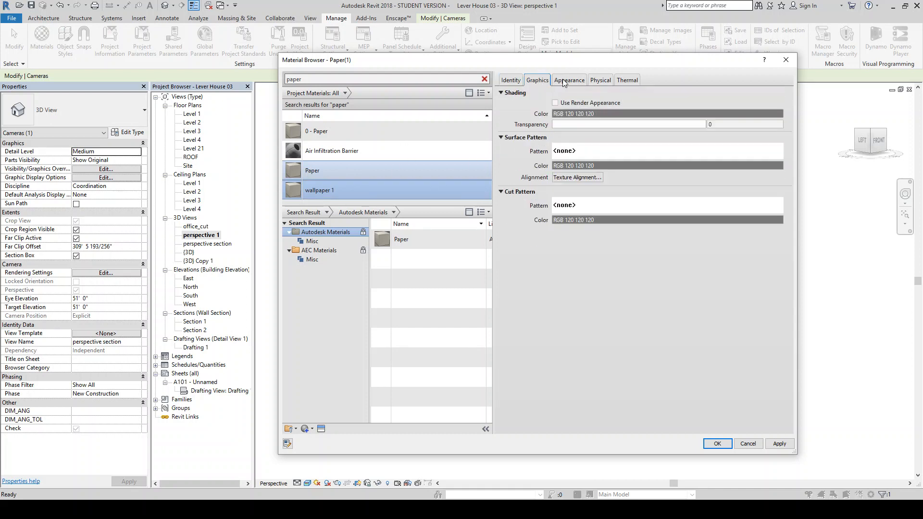
left_click(568, 81)
left_click(600, 80)
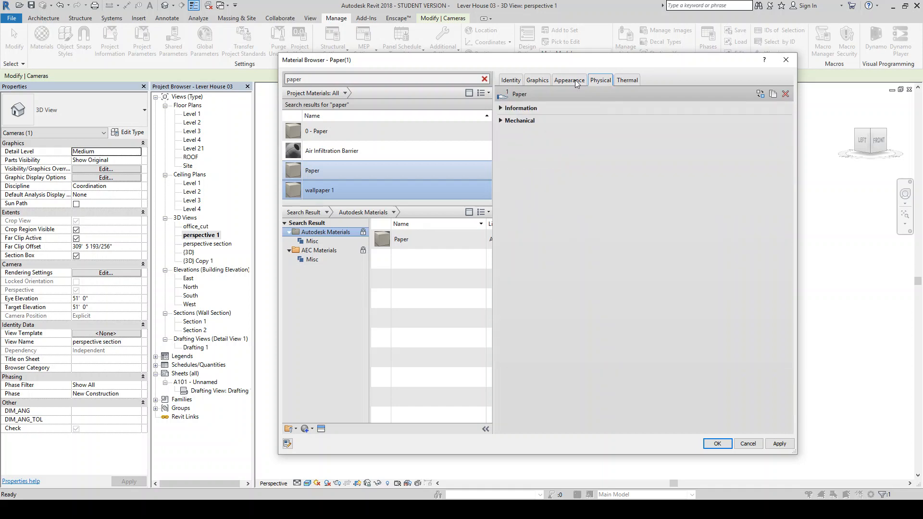
left_click(573, 81)
left_click(604, 80)
left_click(628, 81)
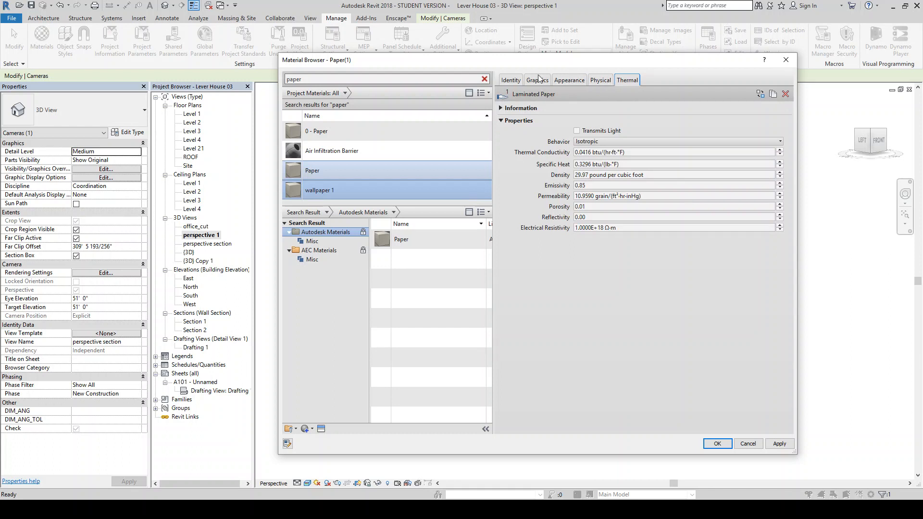
left_click(518, 81)
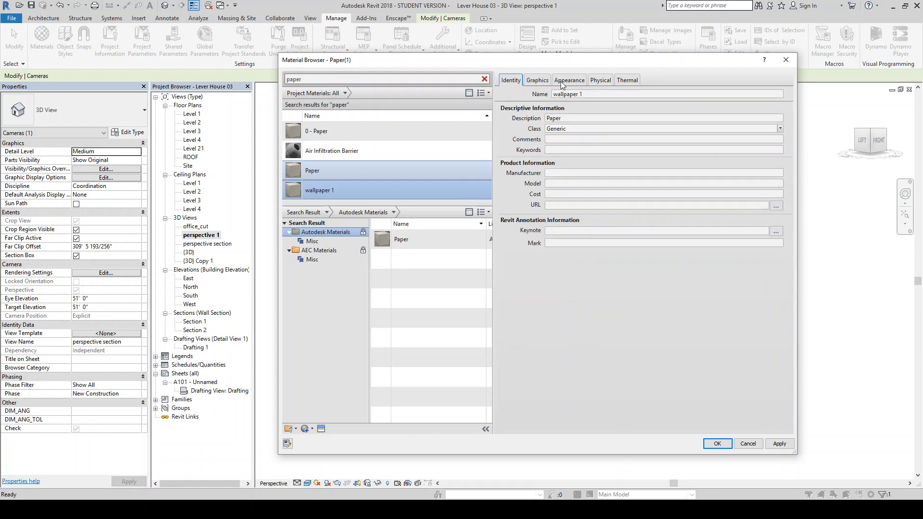
- Set only the wallpaper 1 material's shading to use its render appearance
left_click(438, 187)
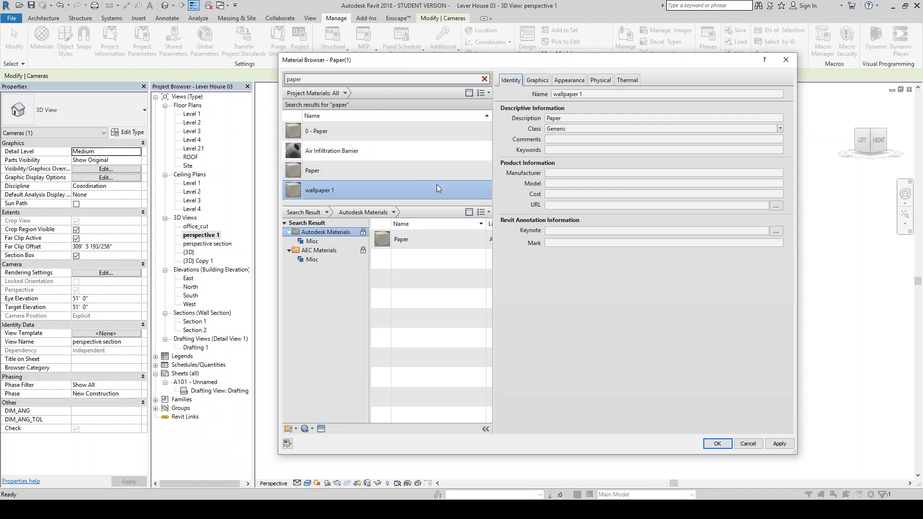
left_click(537, 81)
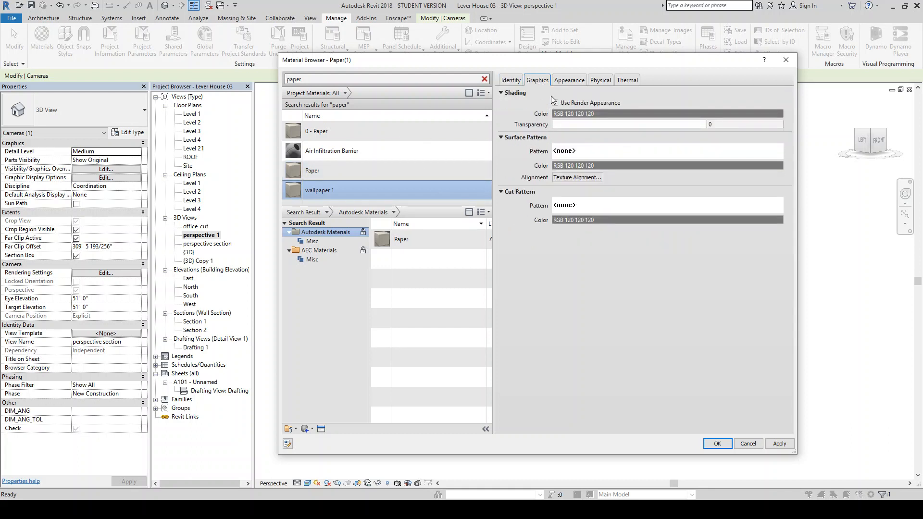
left_click(554, 102)
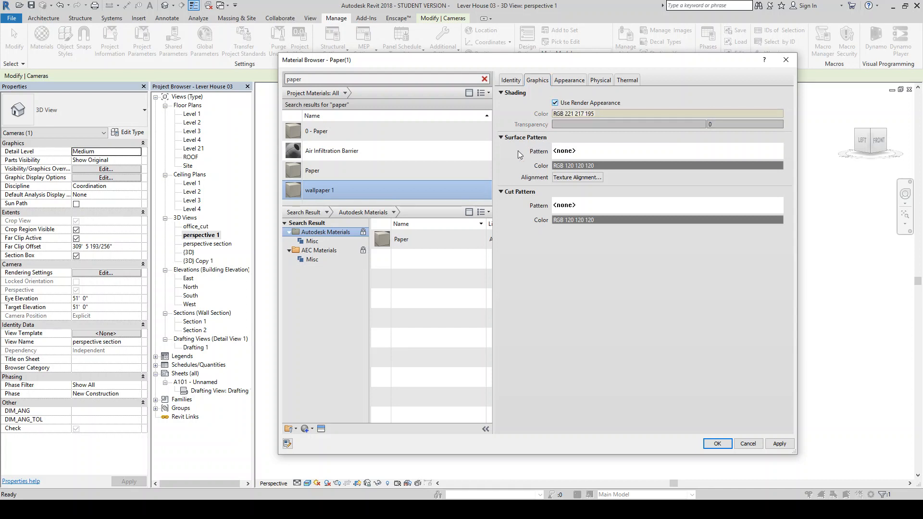
- Compare the appearance assets of the wallpaper 1 and Paper materials, ending on wallpaper 1
left_click(575, 81)
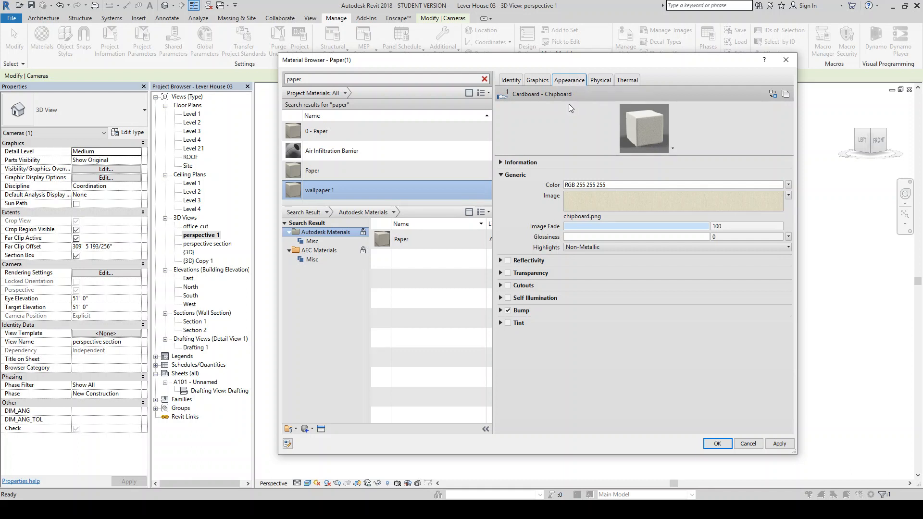
left_click(377, 168)
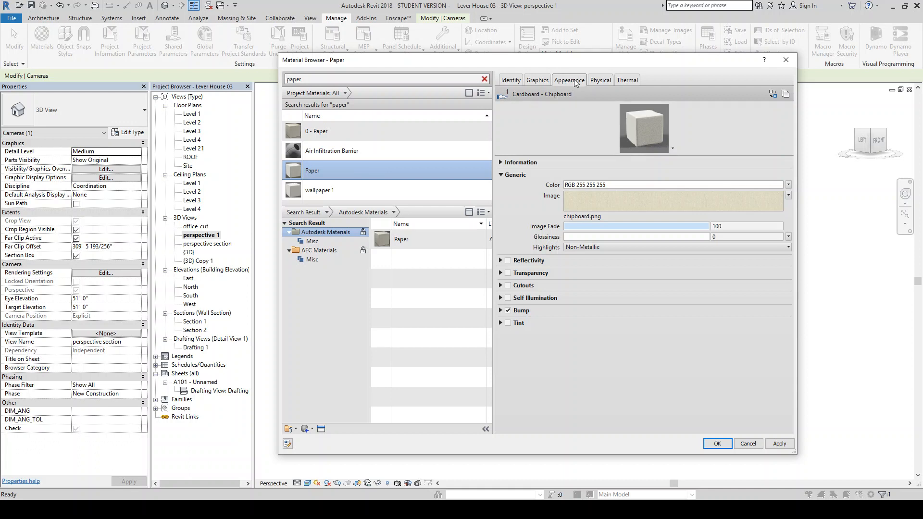
left_click(365, 187)
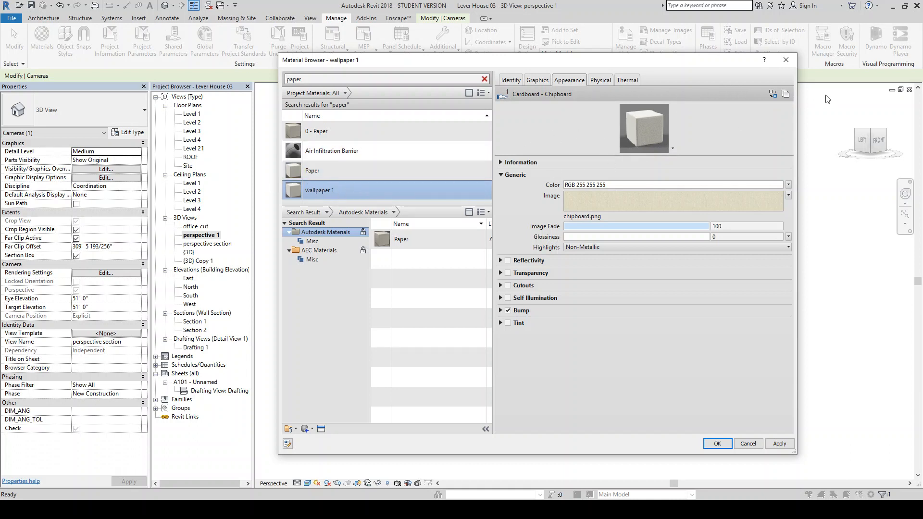
- Duplicate the Cardboard - Chipboard appearance asset of the wallpaper 1 material and name the copy "wallpaper 1"
left_click(786, 95)
left_click(508, 163)
left_click(641, 170)
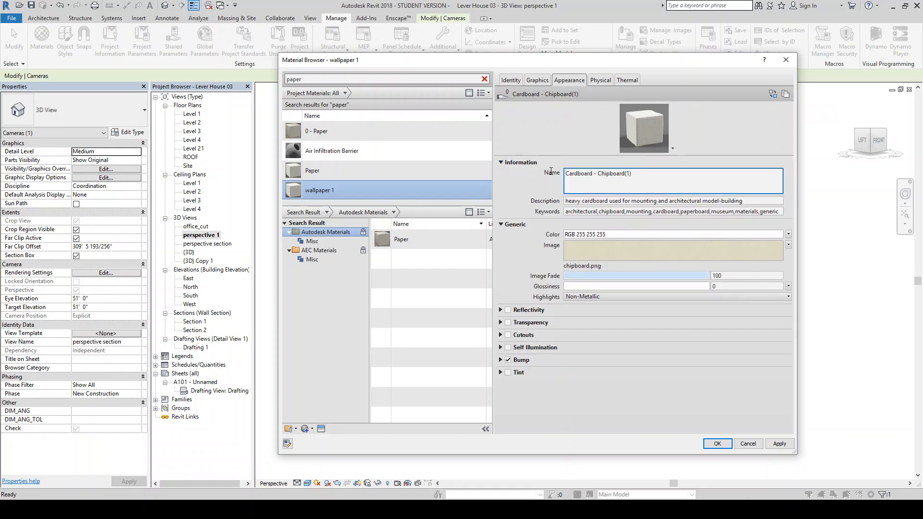
left_click_drag(635, 173, 534, 169)
type("w")
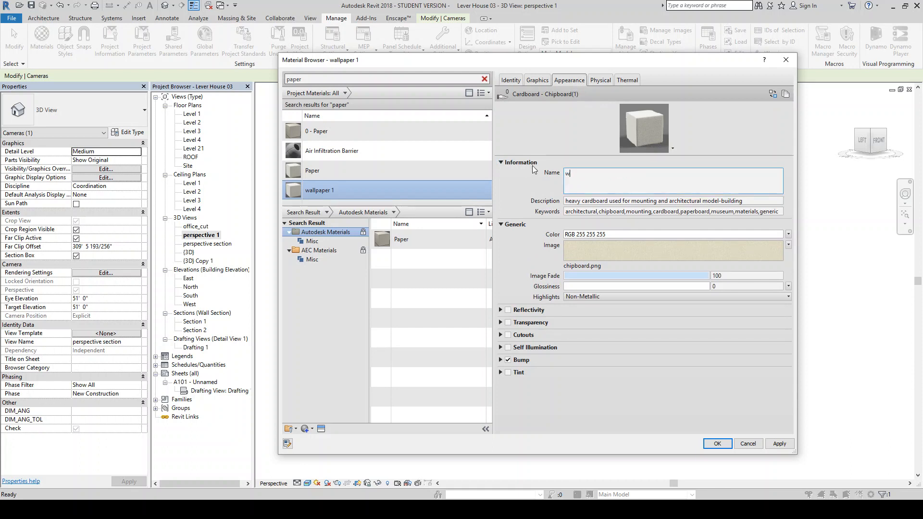
key("BackSpace")
key("BackSpace")
type("1")
- Replace the wallpaper 1 appearance asset's description with "leaf pattern"
left_click(713, 189)
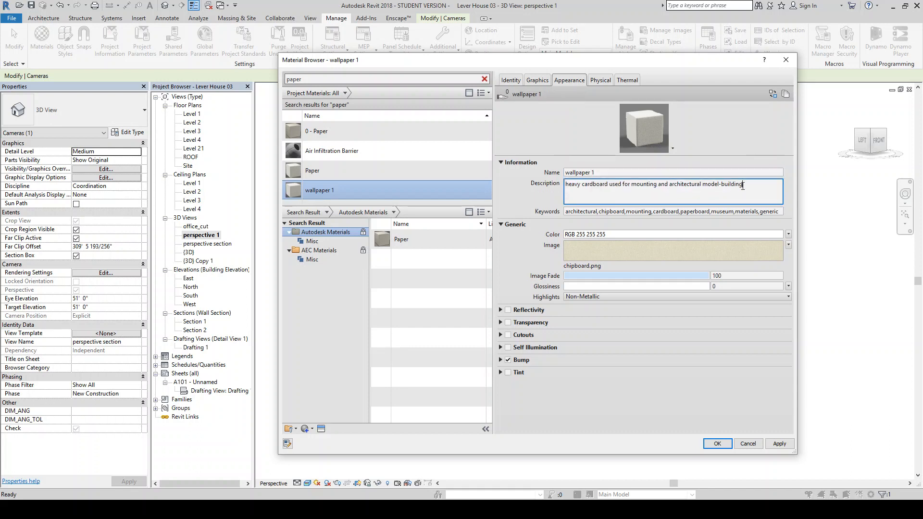
left_click_drag(743, 186, 501, 181)
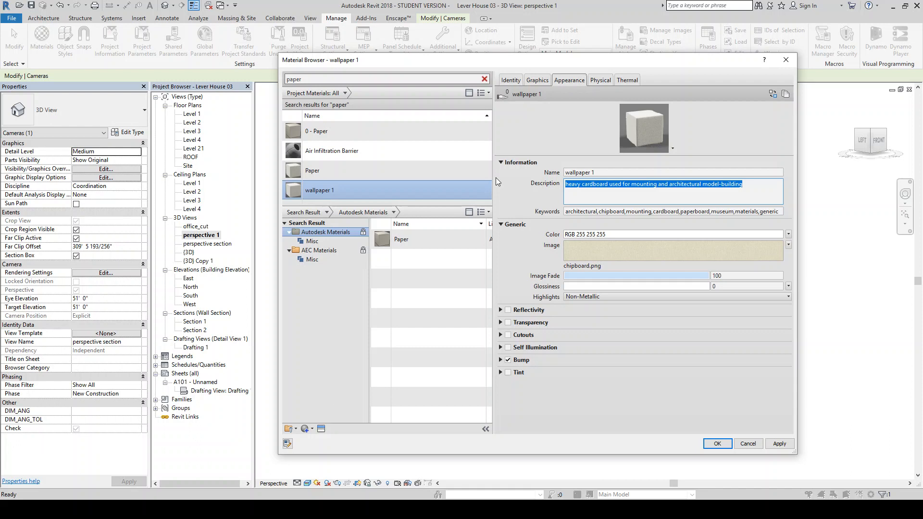
type("leaf pattern")
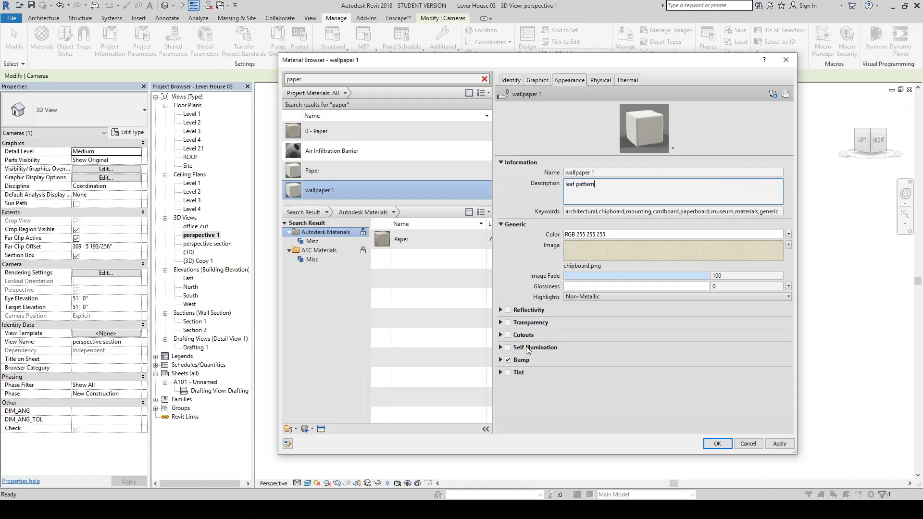
left_click(533, 241)
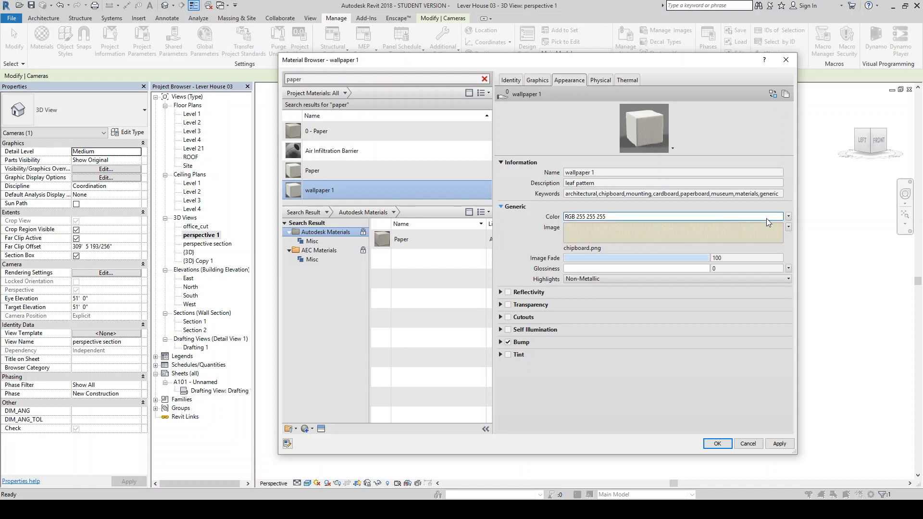
- Replace the chipboard image in the wallpaper 1 appearance with the square wallpaper JPG from the Session 5 folder
left_click(788, 227)
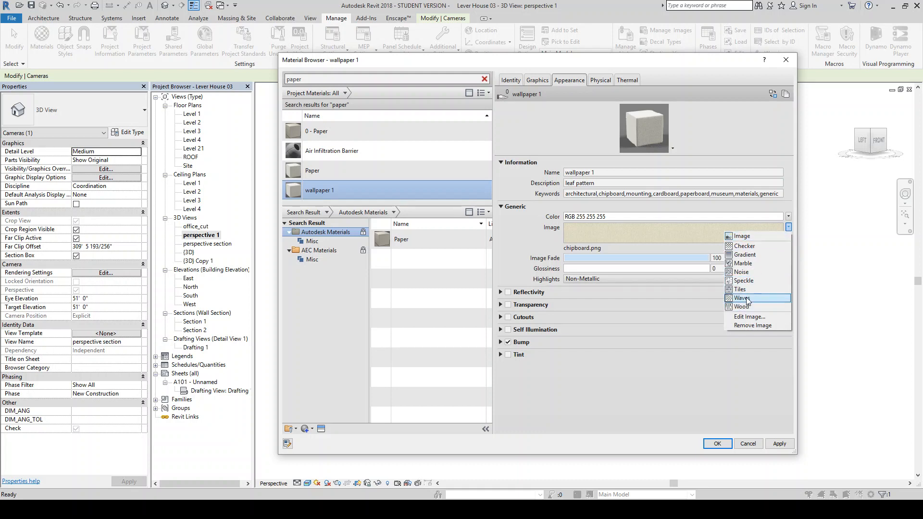
left_click(758, 236)
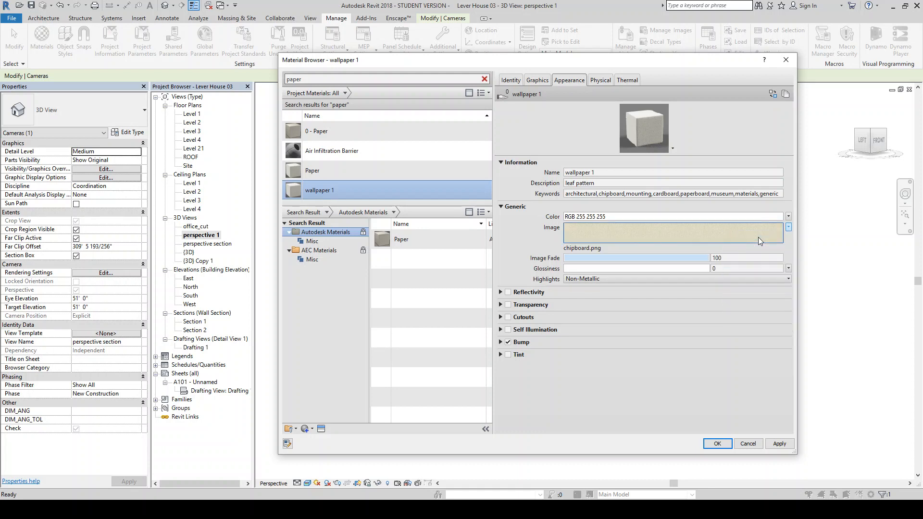
left_click(788, 227)
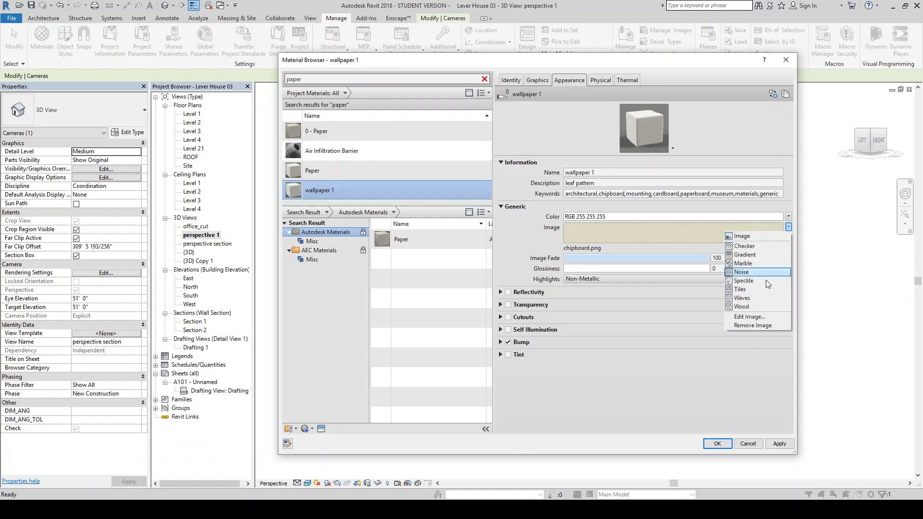
left_click(747, 316)
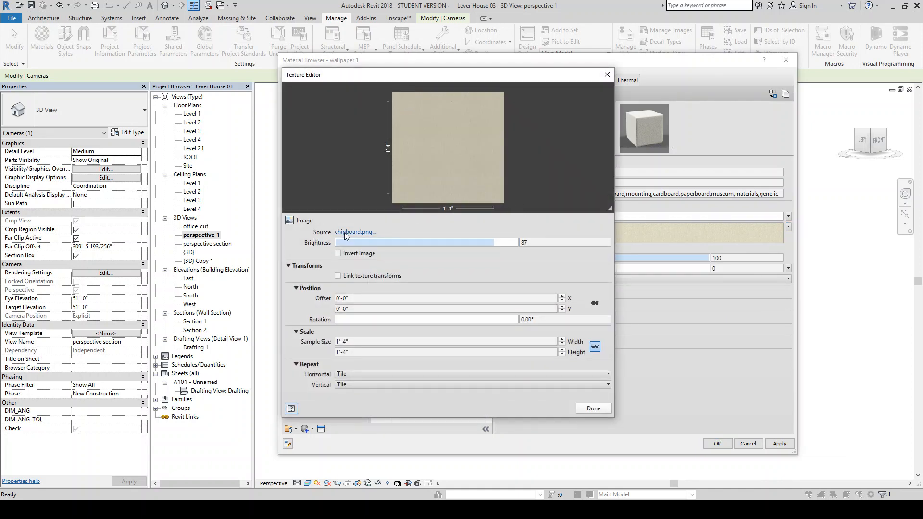
left_click(345, 233)
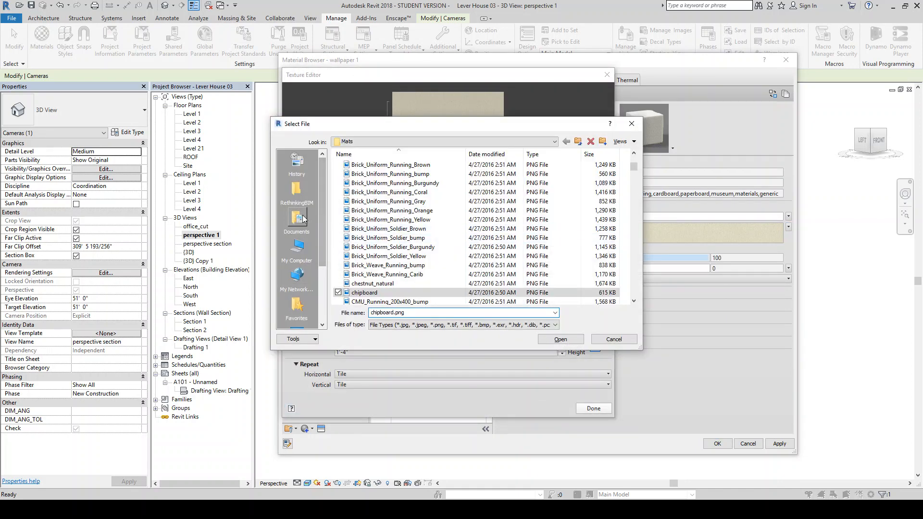
left_click(308, 197)
double_click(362, 201)
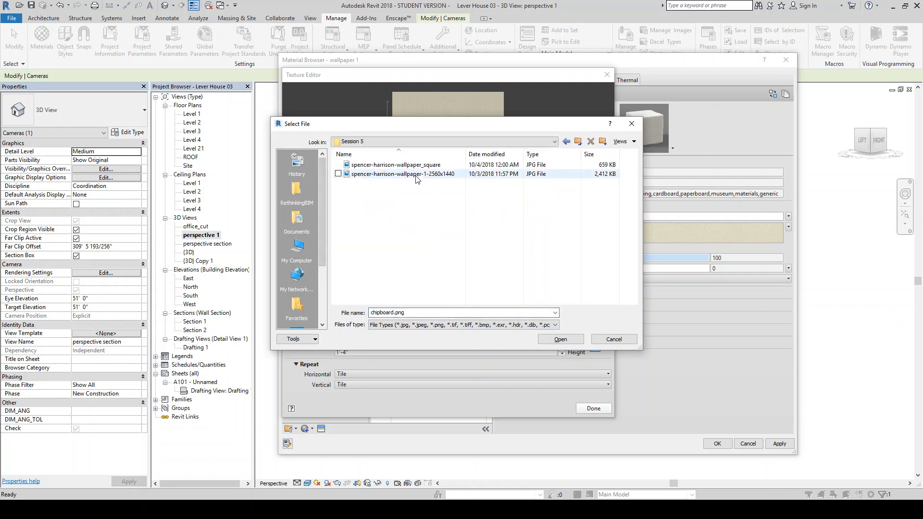
left_click(430, 165)
left_click(560, 339)
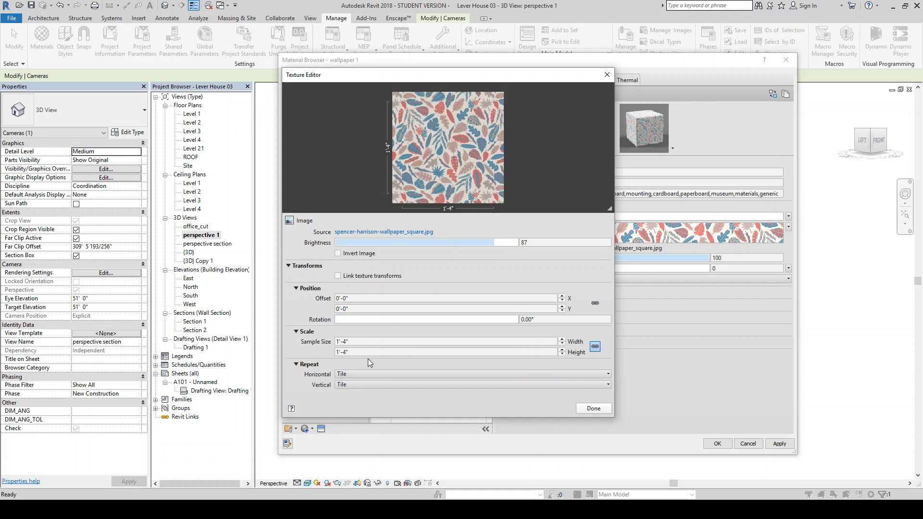
- Set the wallpaper texture's linked sample size to 2'-0" and finish editing the texture
left_click(353, 341)
double_click(355, 342)
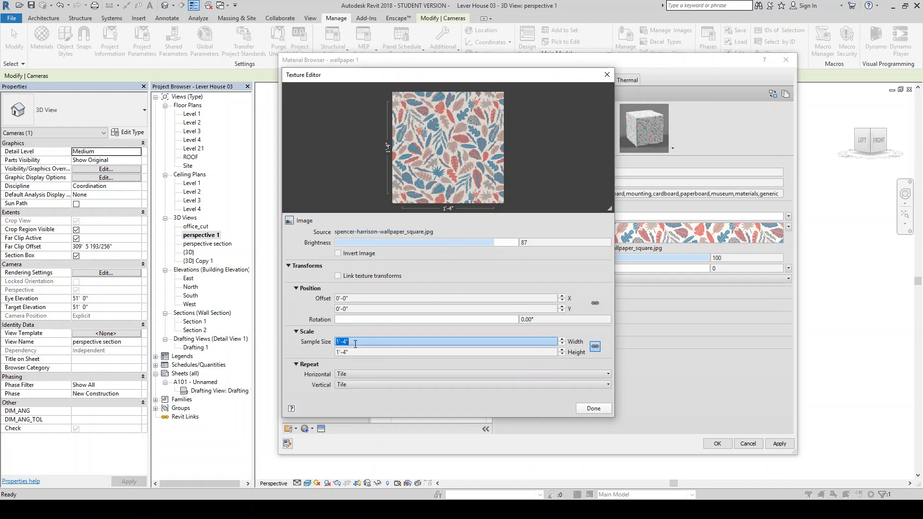
type("2'")
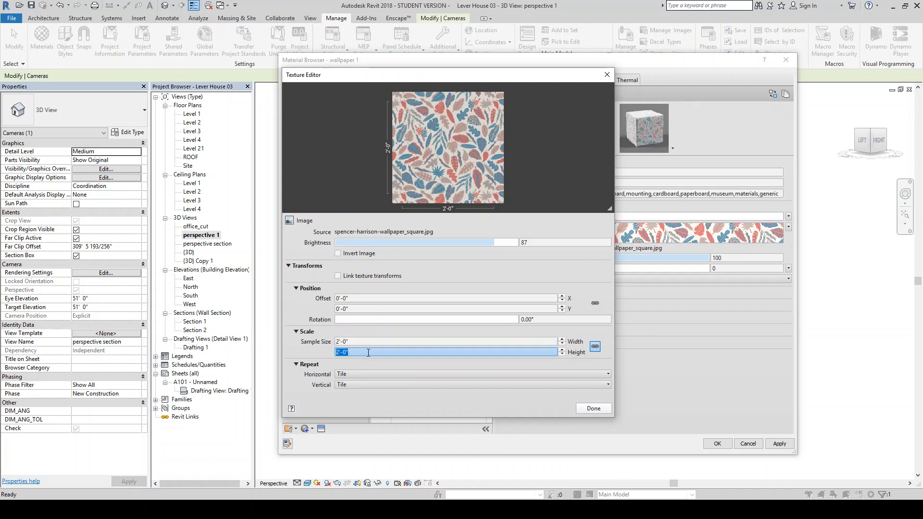
key("Tab")
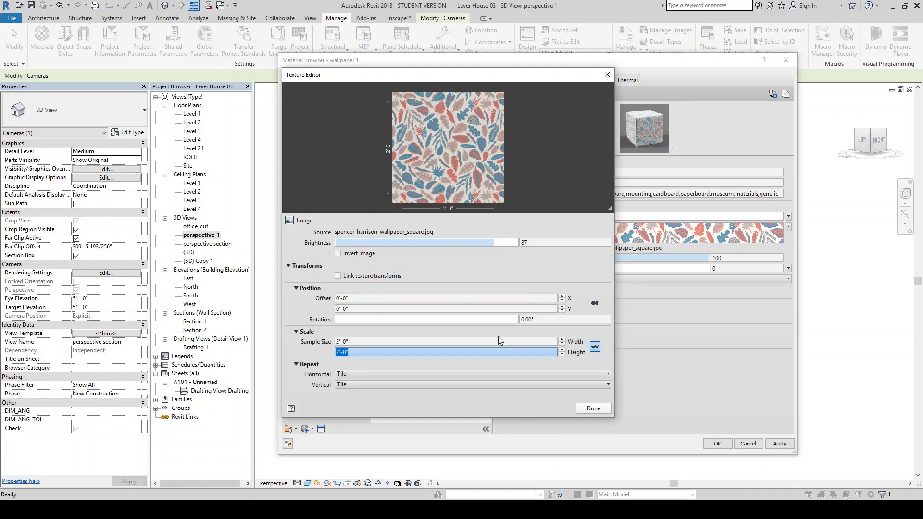
left_click(591, 410)
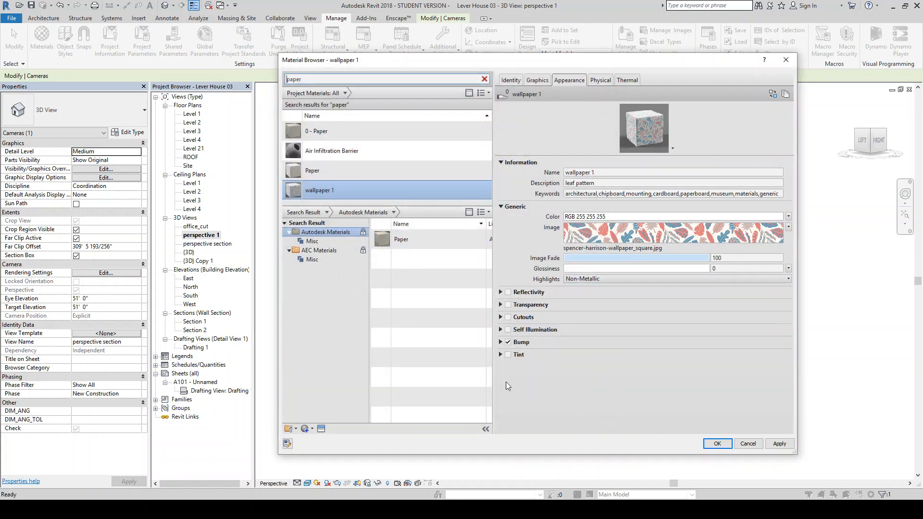
- Check the bump settings of the wallpaper 1 appearance, accept the material changes and clear the camera selection
left_click(500, 343)
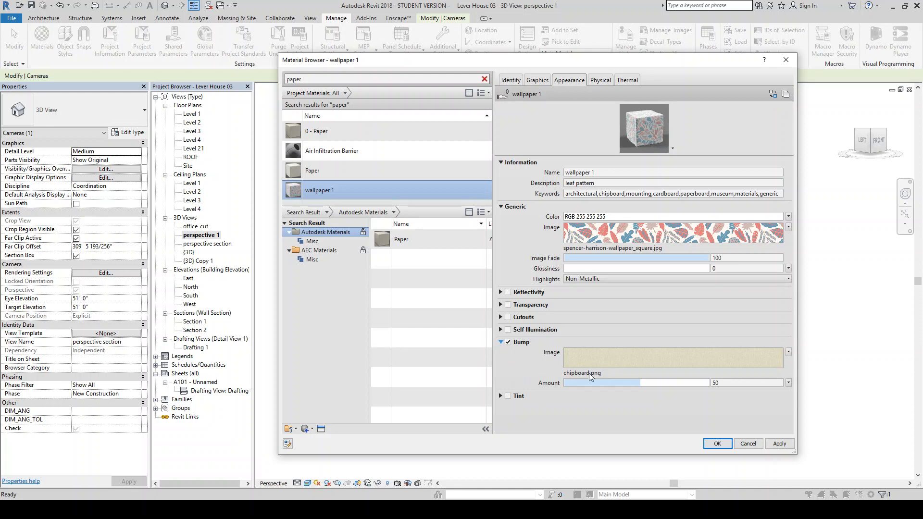
left_click(501, 342)
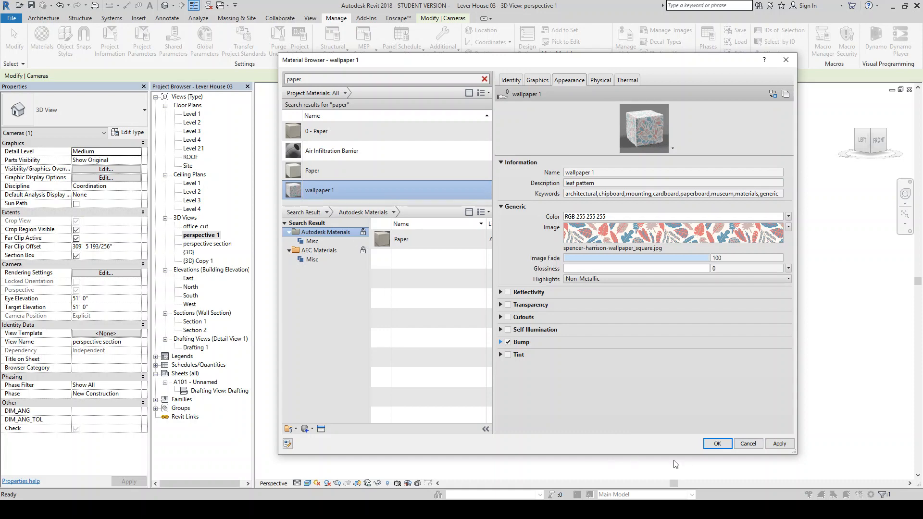
left_click(716, 444)
key("Escape")
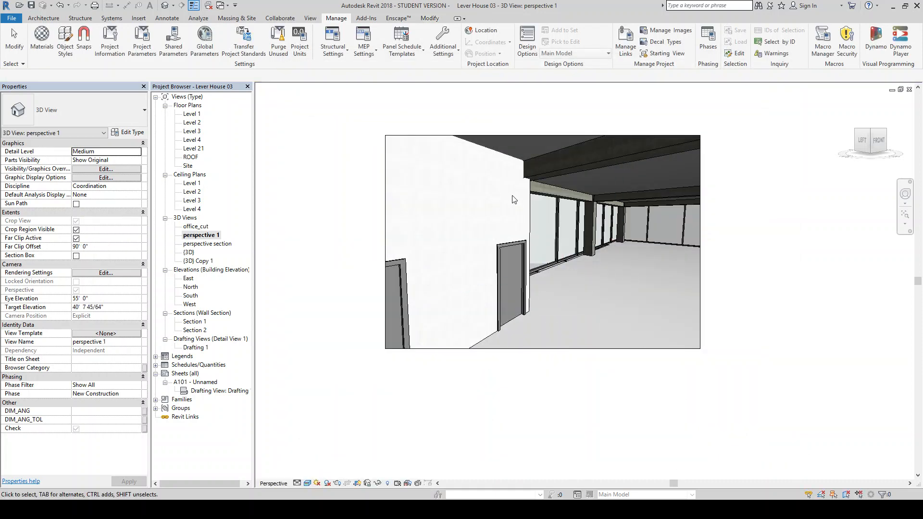
- Duplicate the type of the white partition wall beside the door in perspective 1 as "Interior - 5" Partition wallpaper"
left_click(471, 217)
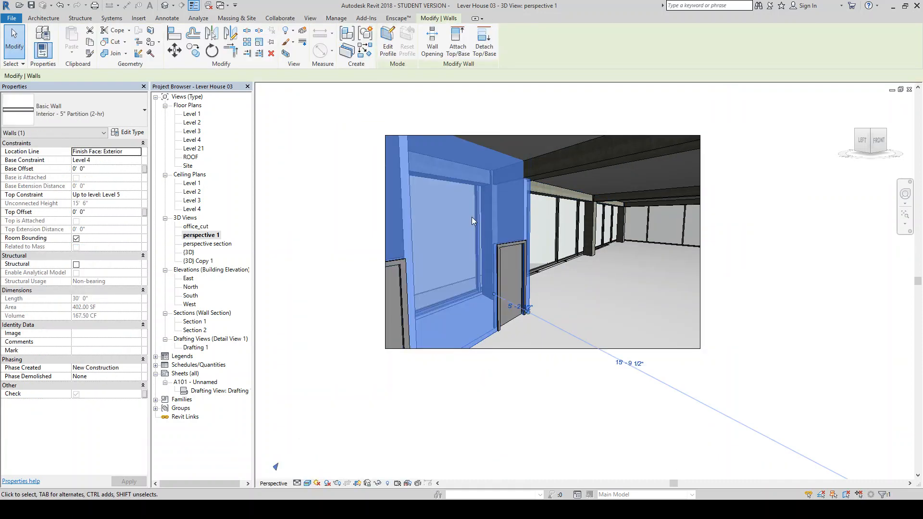
left_click(138, 136)
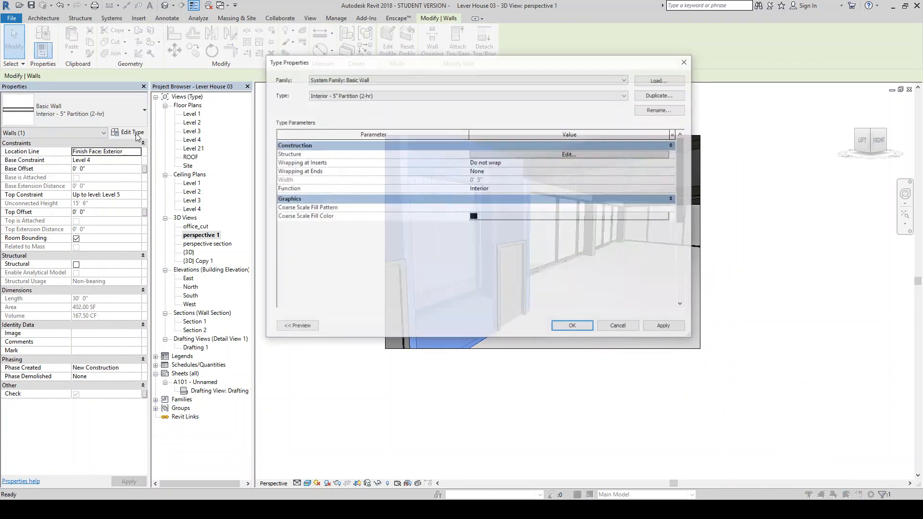
left_click(654, 96)
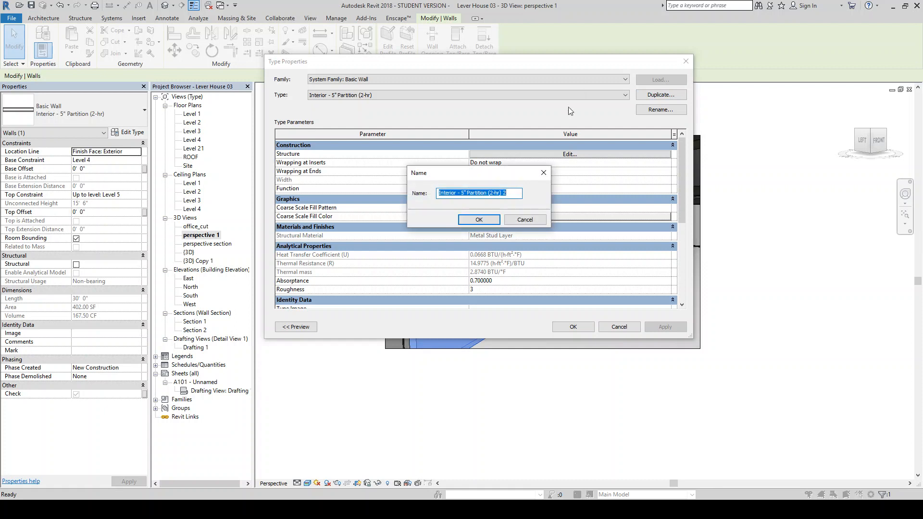
left_click(512, 192)
left_click_drag(512, 192, 489, 192)
type("wallpape")
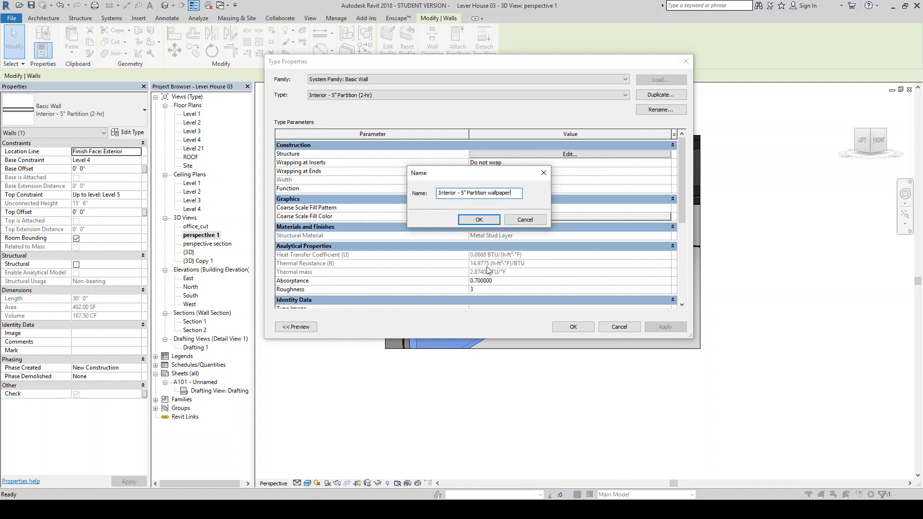
left_click(490, 220)
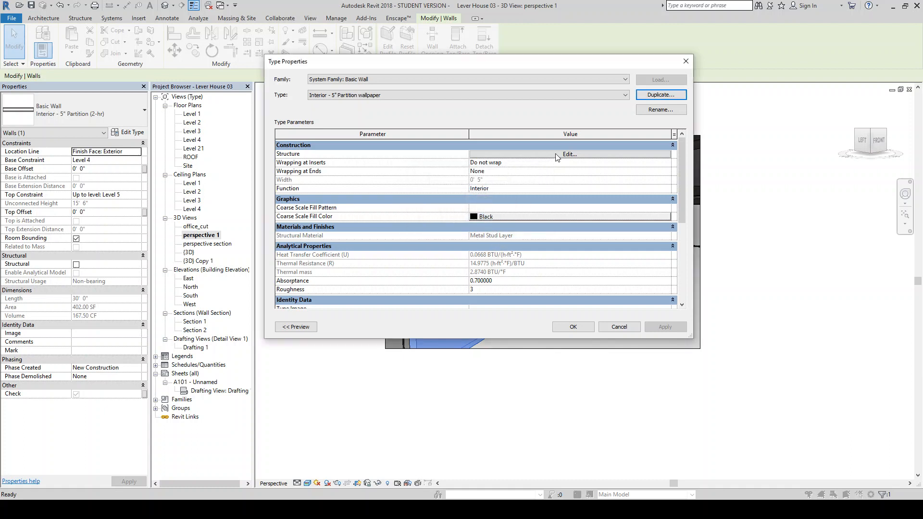
- Assign the wallpaper 1 material to the outermost exterior-side finish layer of the Partition wallpaper wall type
left_click(567, 154)
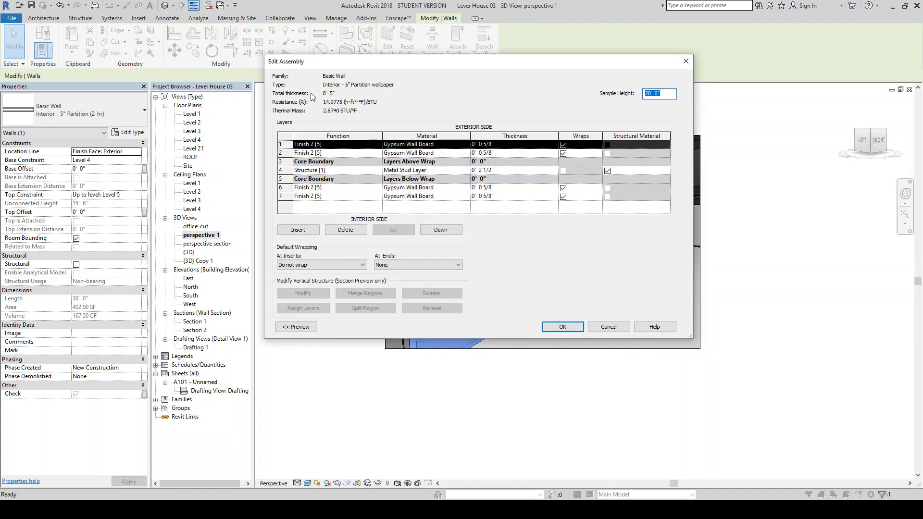
left_click(451, 144)
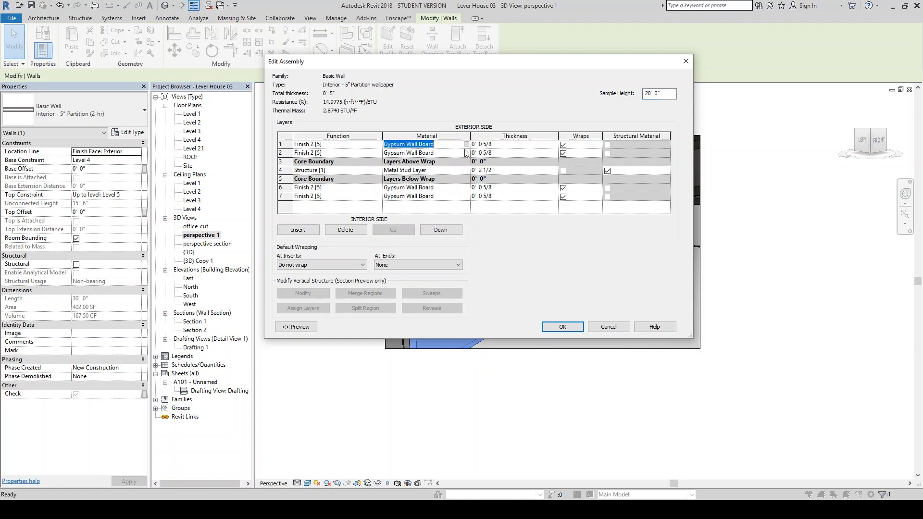
left_click(465, 144)
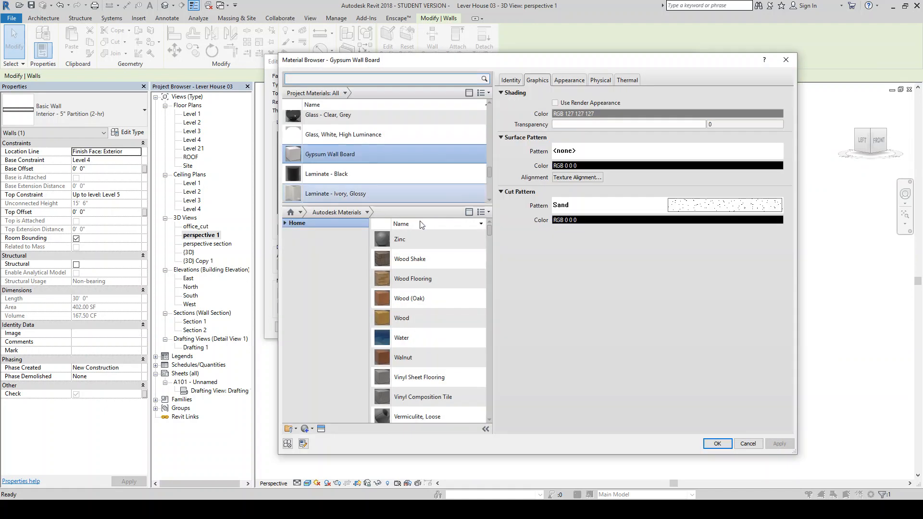
left_click(367, 79)
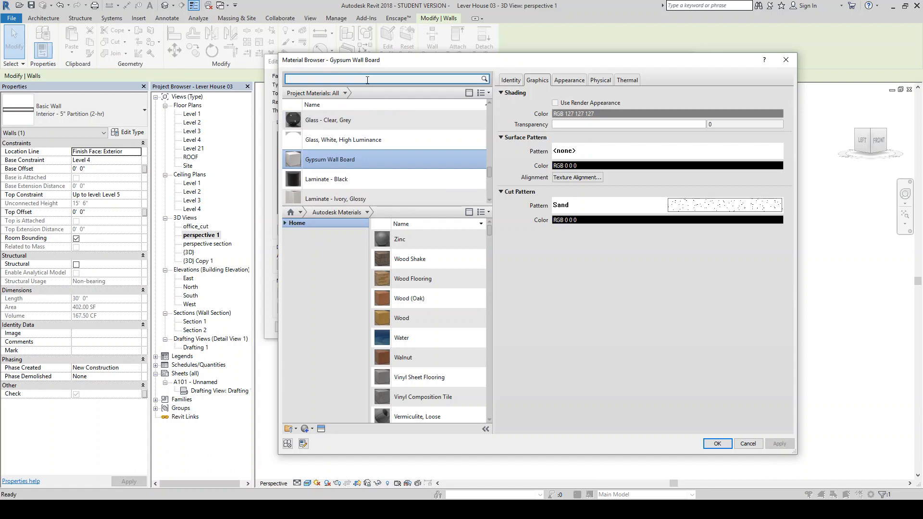
type("wallpaper")
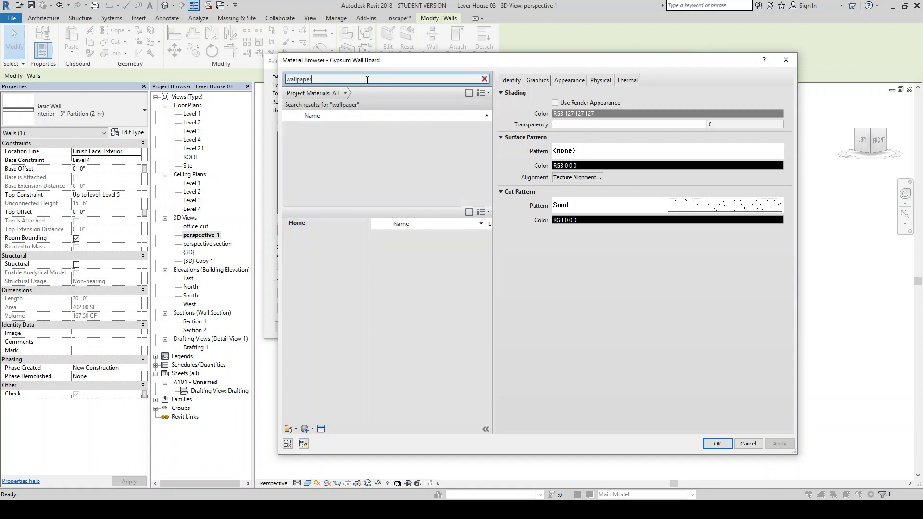
left_click(369, 127)
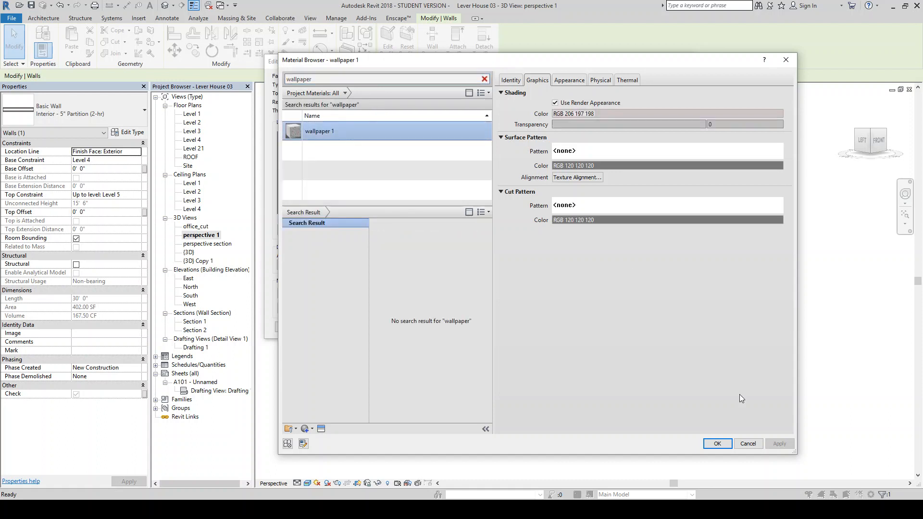
left_click(717, 443)
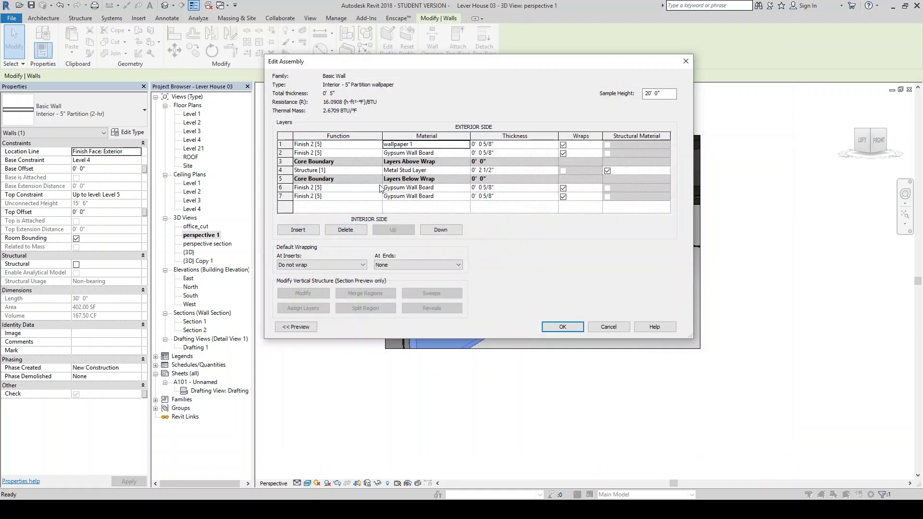
- Assign the wallpaper 1 material to the outermost interior-side finish layer, layer 7, of the wall structure
left_click(357, 197)
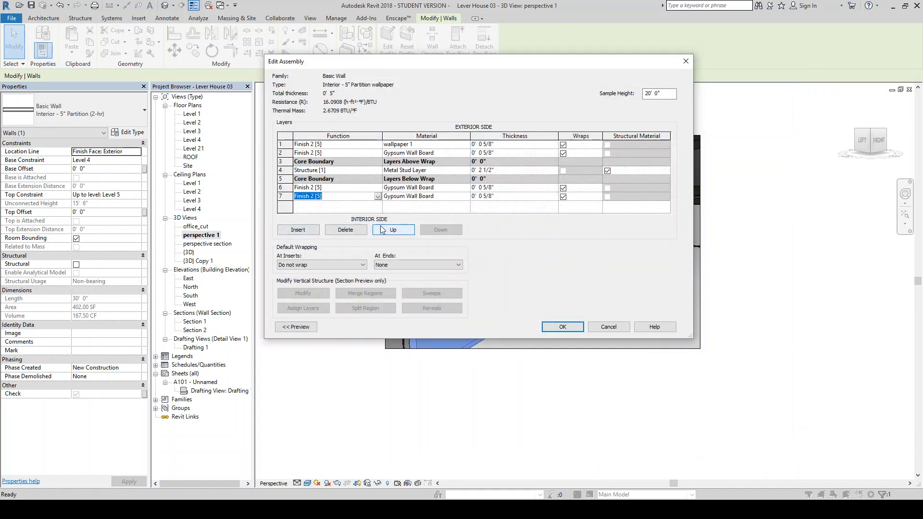
left_click(434, 198)
left_click(466, 197)
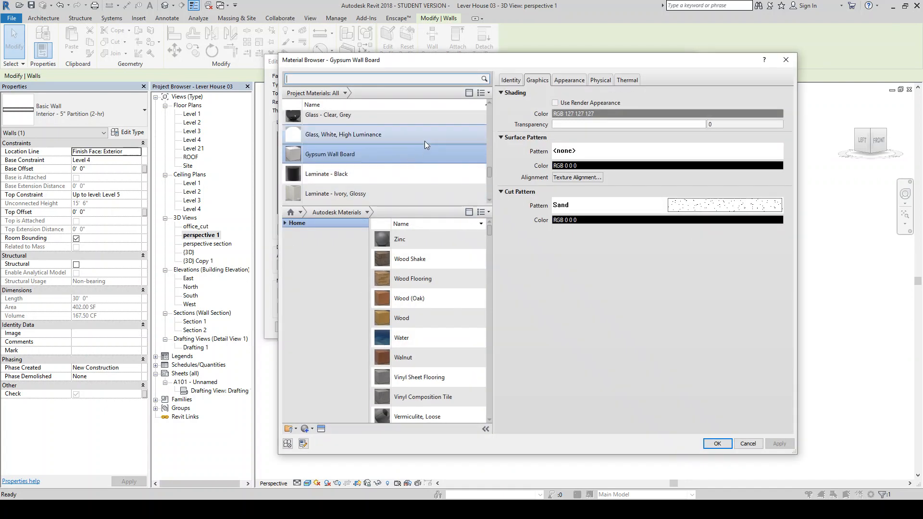
scroll(448, 115, "up", 1)
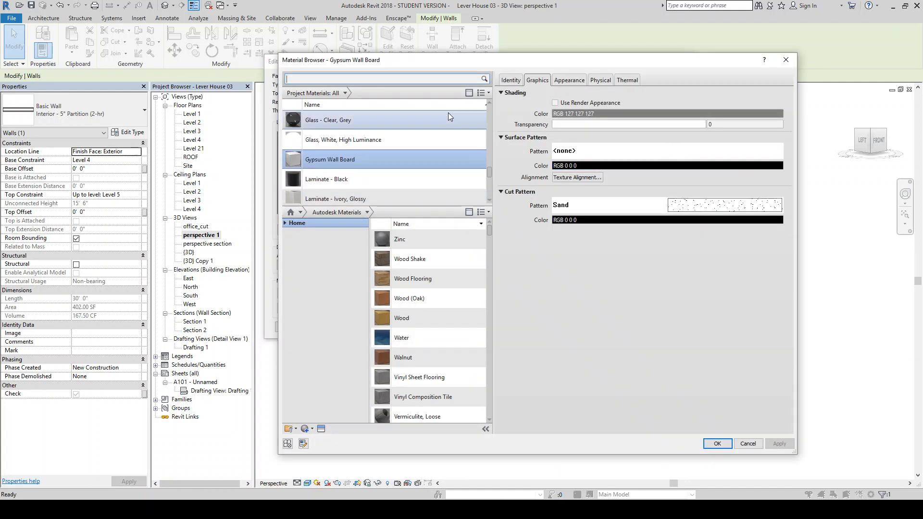
left_click(392, 76)
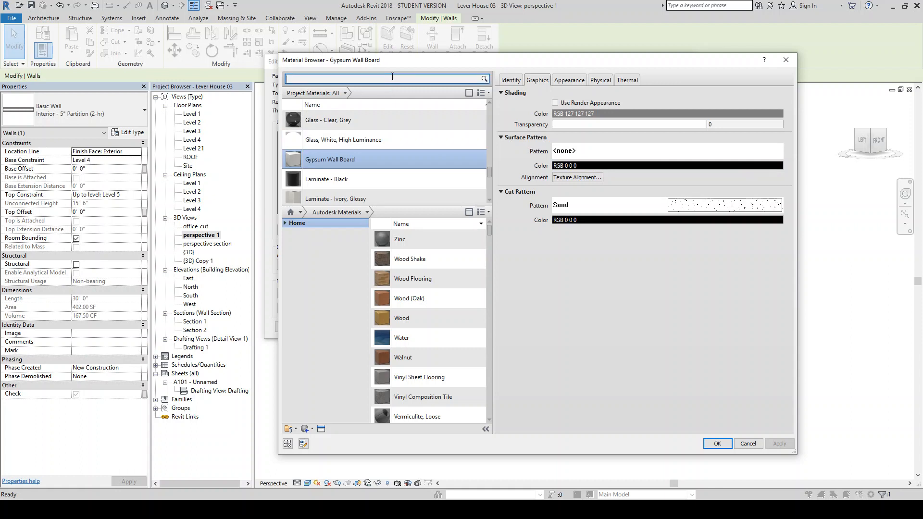
type("wal")
type("lpa")
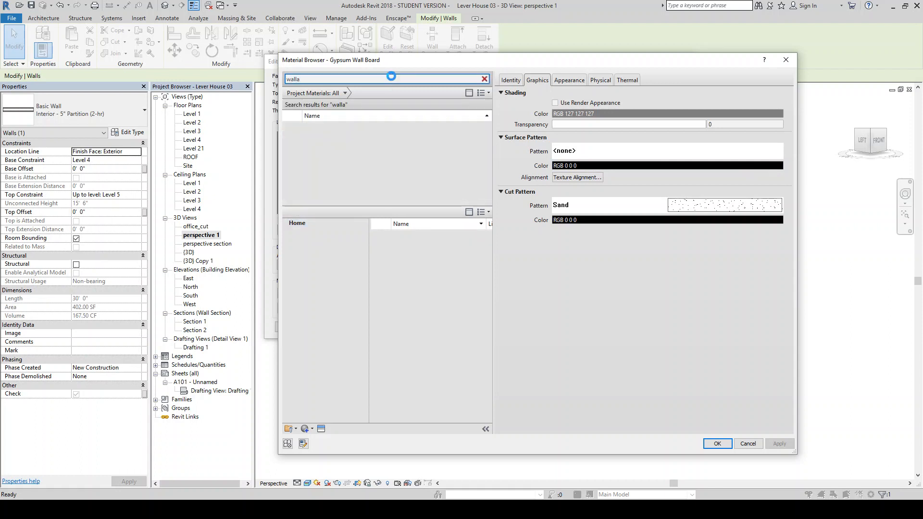
key("BackSpace")
type("paper")
left_click(356, 130)
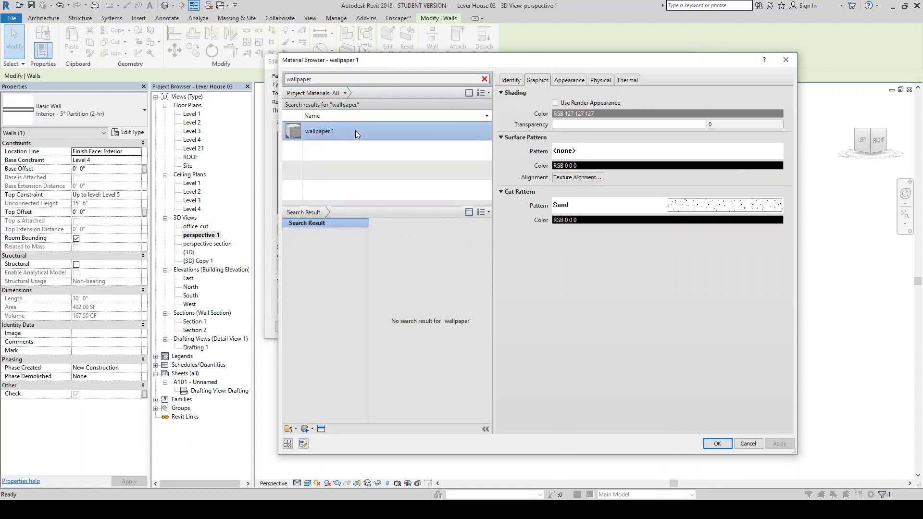
left_click(722, 444)
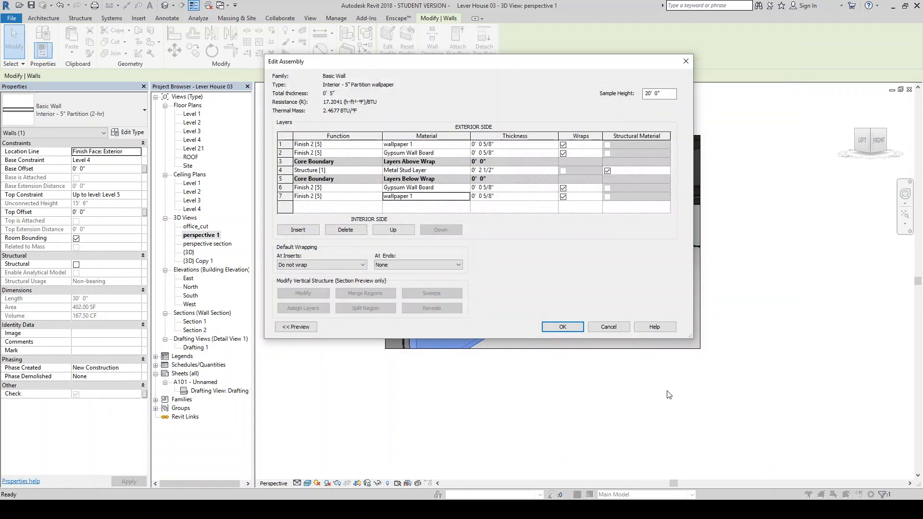
- Accept the wall structure and type changes for the partition wall and clear the selection
left_click(563, 327)
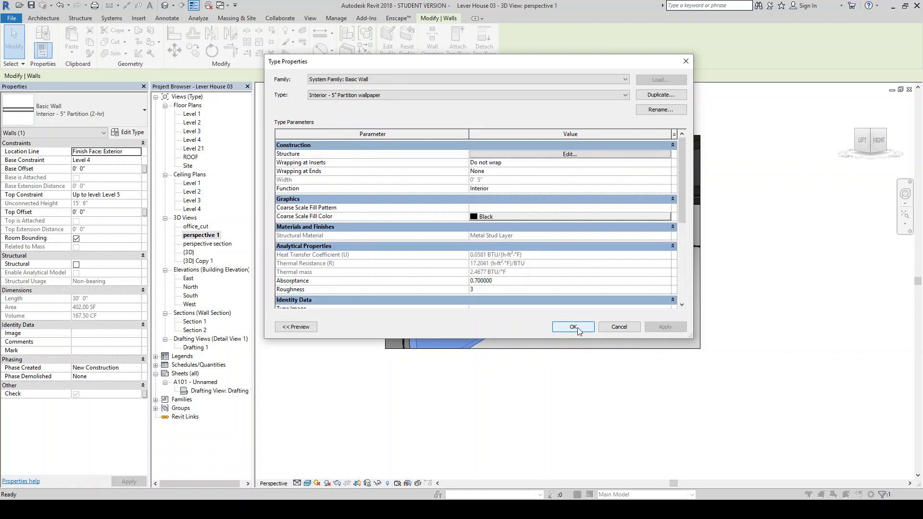
left_click_drag(682, 192, 682, 144)
left_click(573, 326)
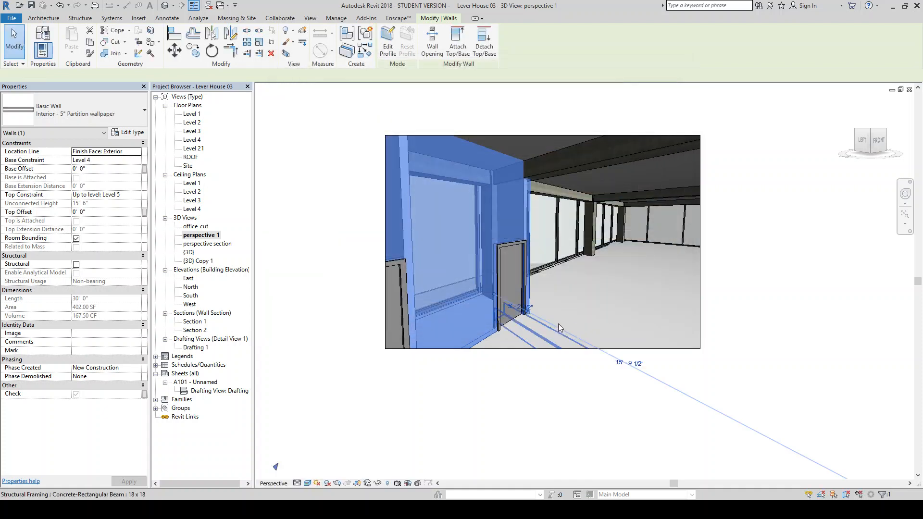
left_click(448, 374)
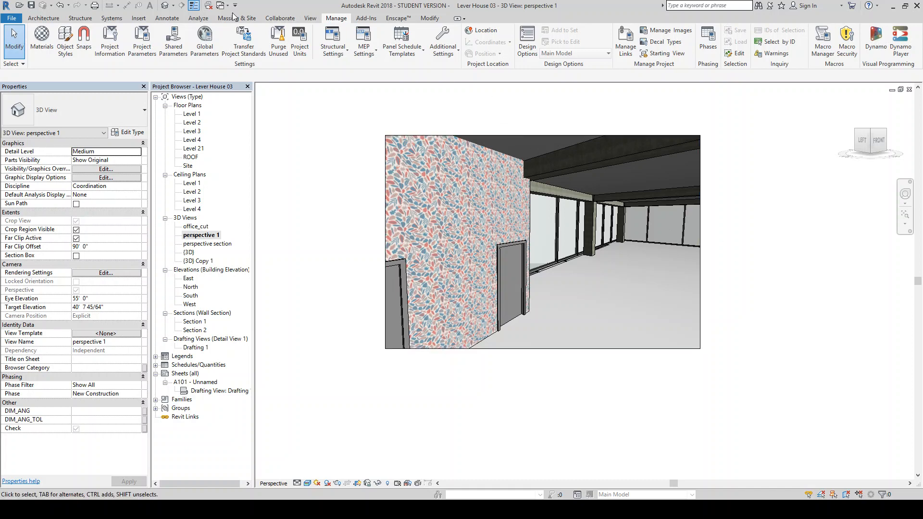
- Render the perspective 1 view at draft quality and screen resolution, with exterior sun-only lighting and the Few Clouds sky
left_click(310, 18)
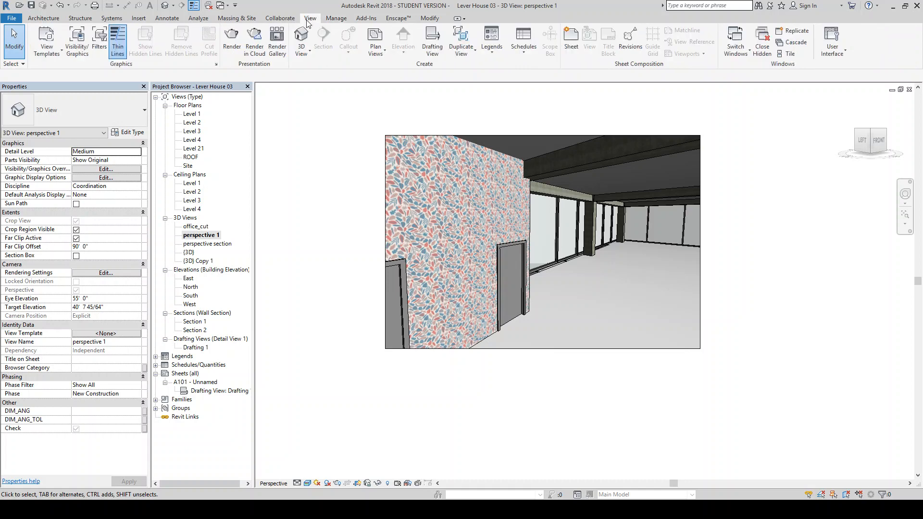
left_click(236, 50)
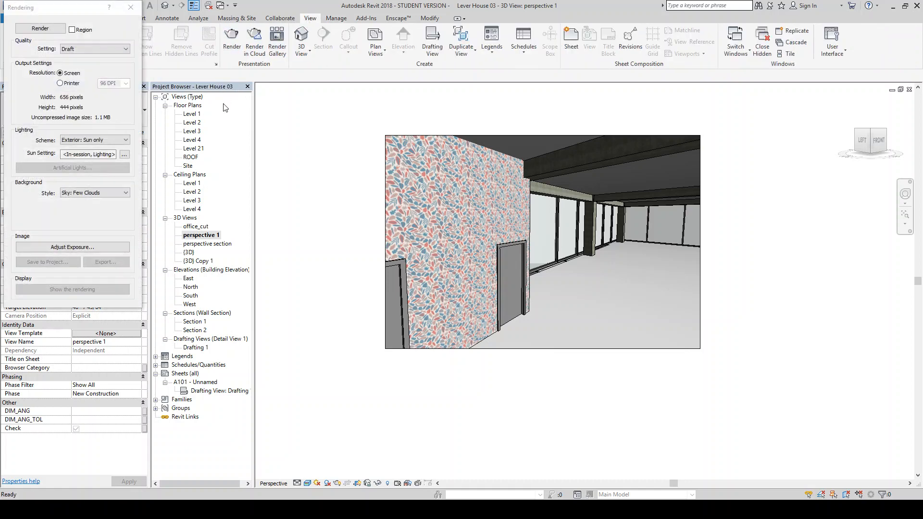
left_click_drag(74, 13, 124, 48)
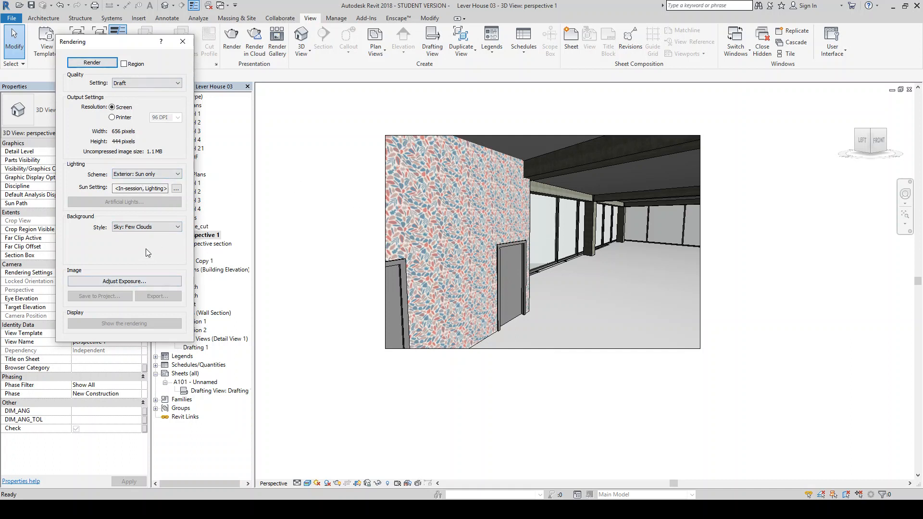
left_click(146, 226)
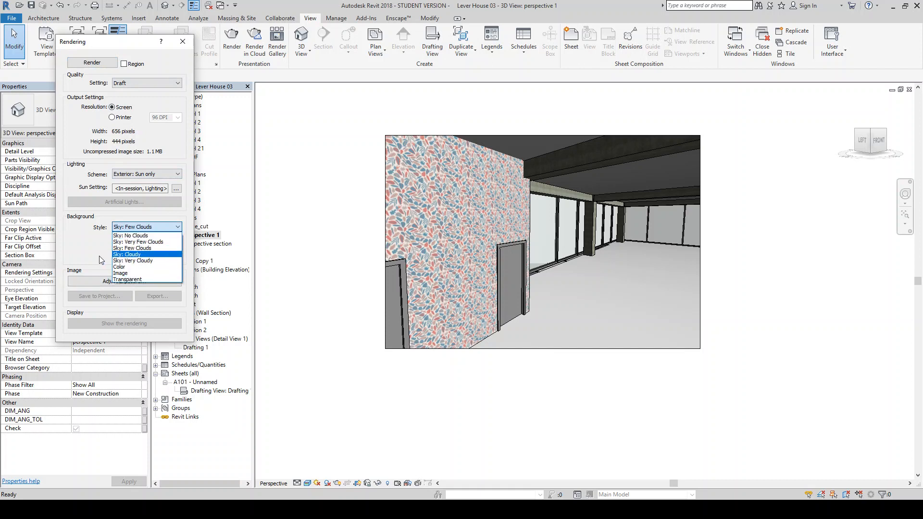
left_click(81, 247)
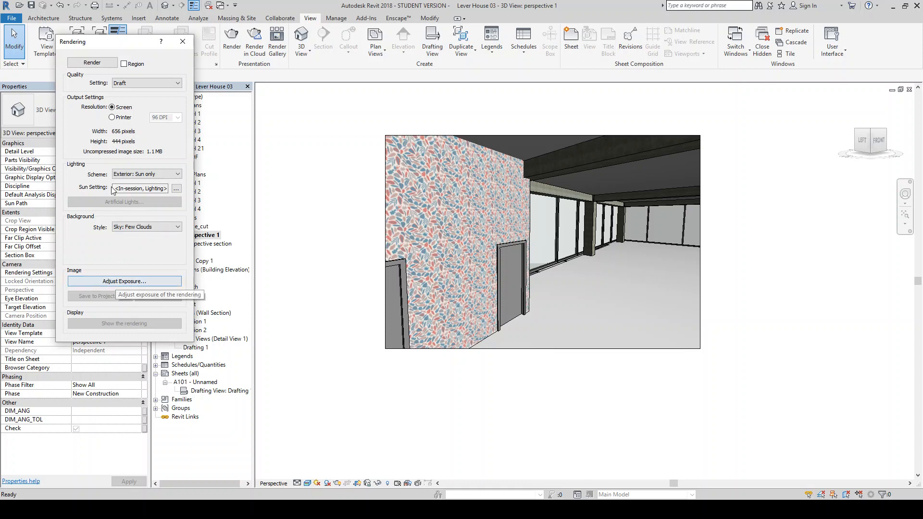
left_click(109, 64)
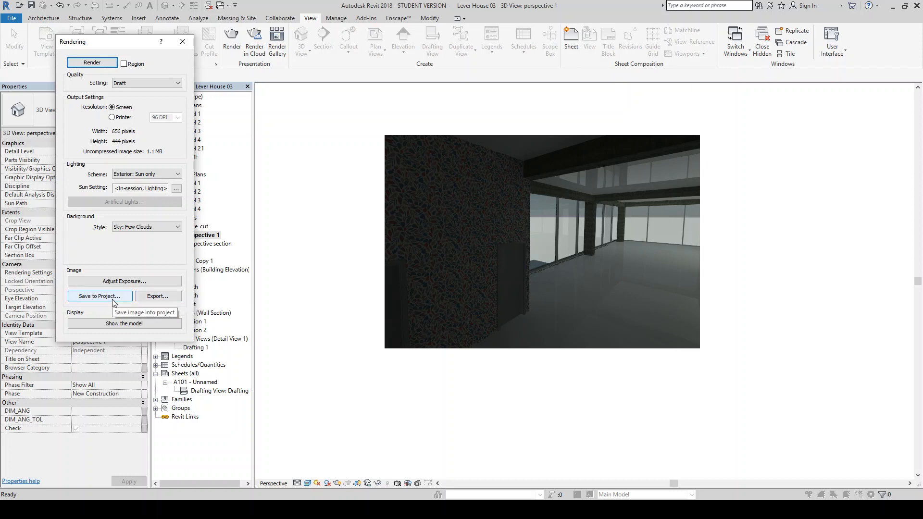
- Set the rendering's exposure value to about 12.03, shift its white point warmer and accept the exposure settings
left_click(126, 281)
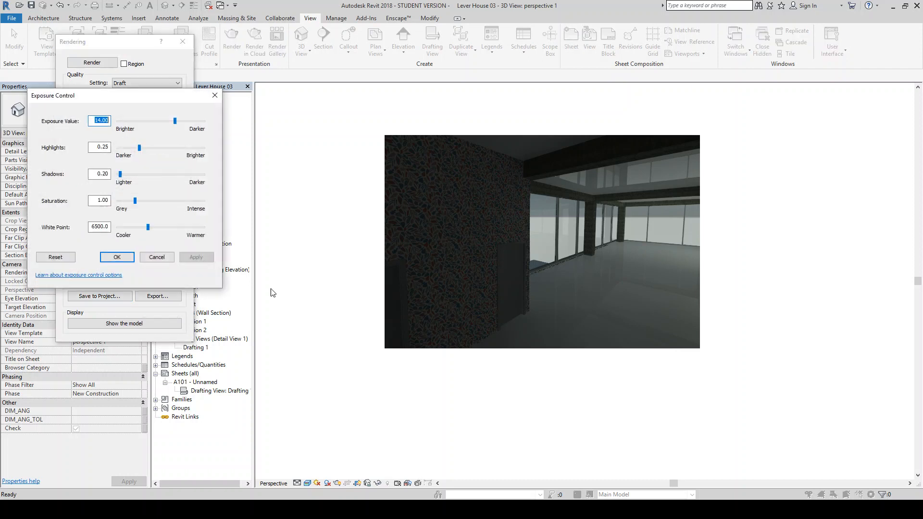
left_click_drag(176, 123, 159, 129)
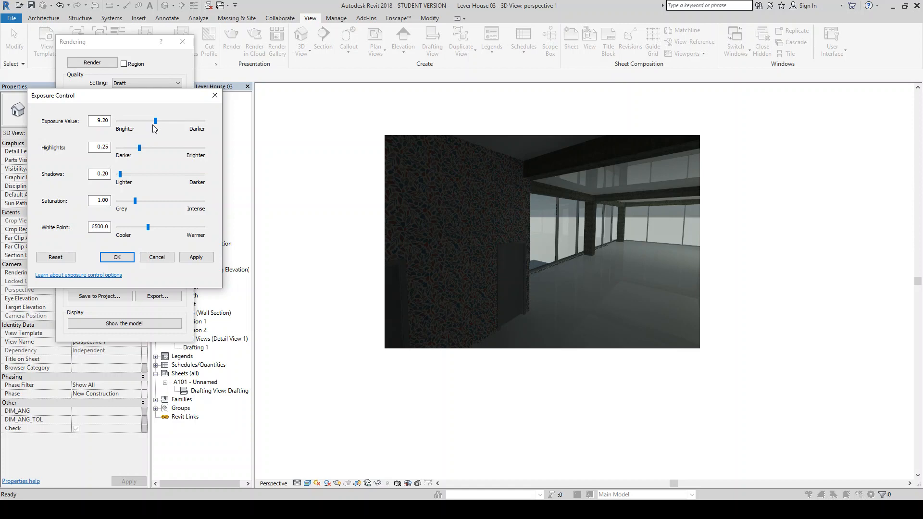
left_click(194, 257)
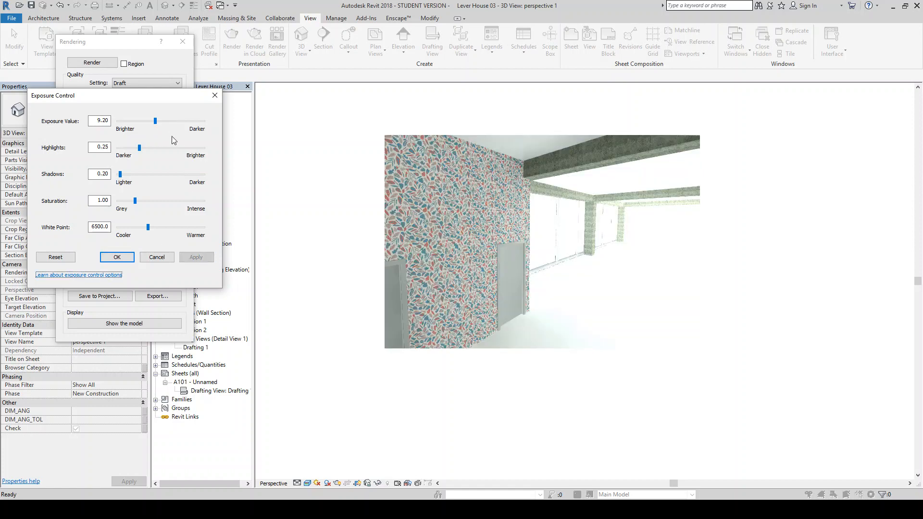
left_click_drag(156, 121, 167, 121)
left_click(195, 258)
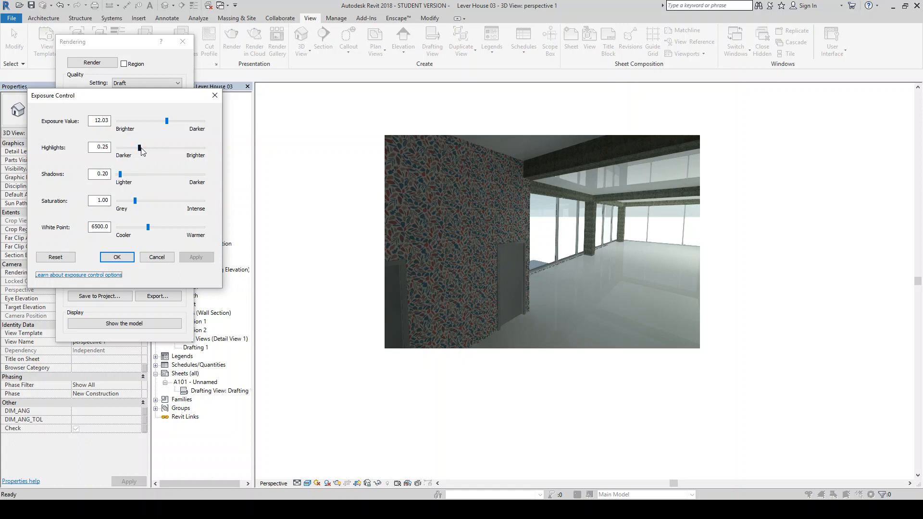
left_click_drag(149, 227, 159, 226)
left_click(196, 257)
left_click(116, 257)
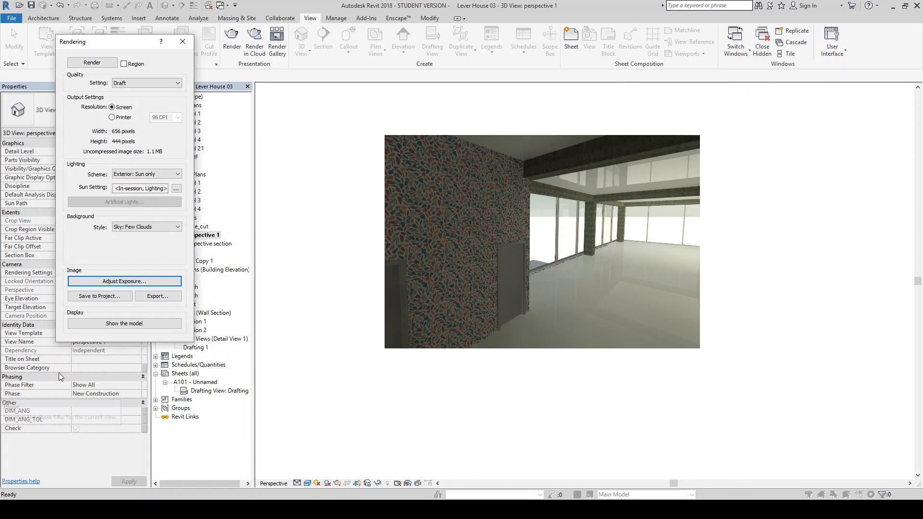
- Save the rendered image to the project under the suggested name and close the rendering settings
left_click(121, 299)
left_click(483, 270)
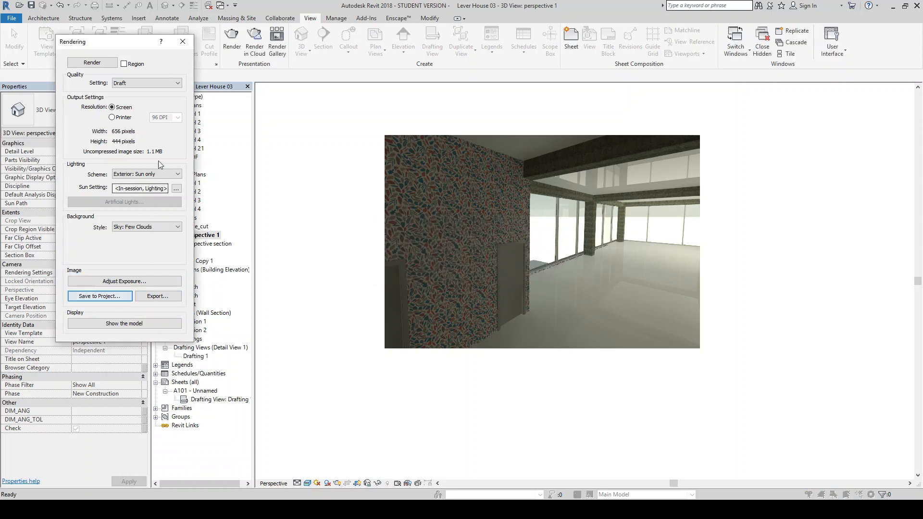
left_click(181, 44)
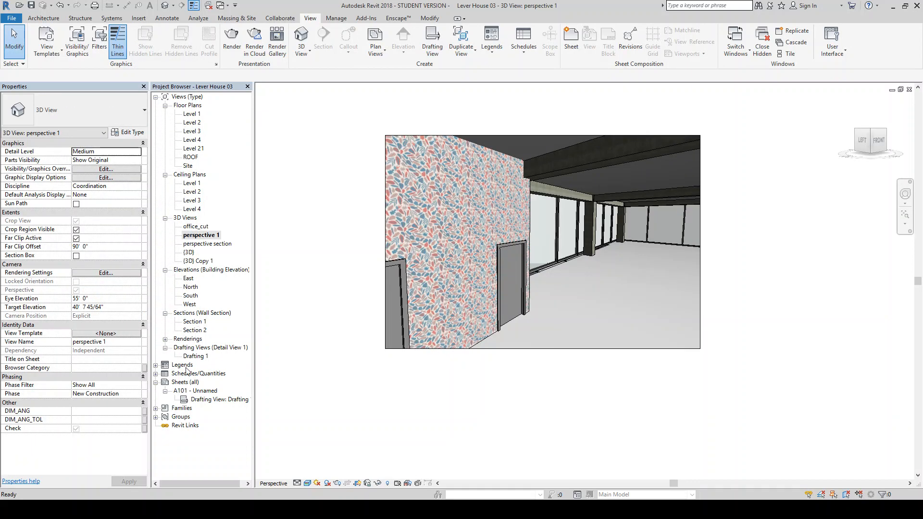
- View the saved rendering of perspective 1 from the project's renderings, and close it to return to the perspective
left_click(156, 382)
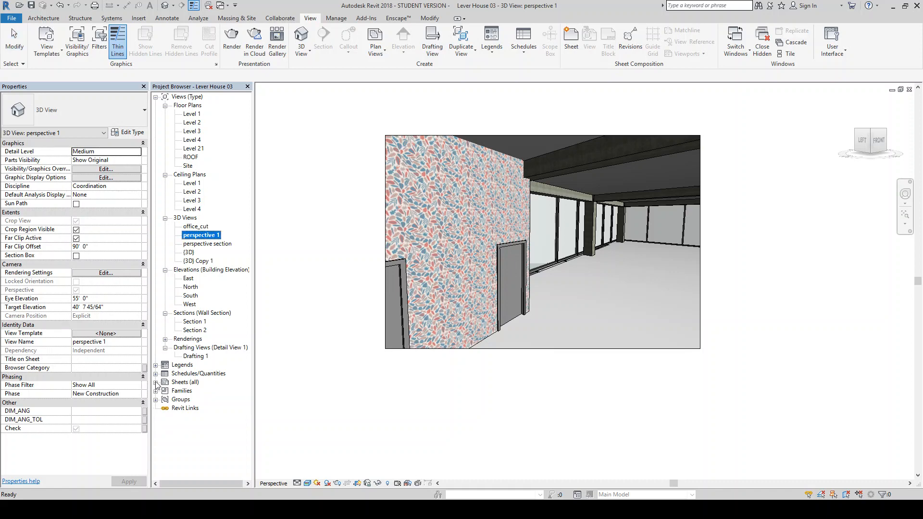
left_click(165, 339)
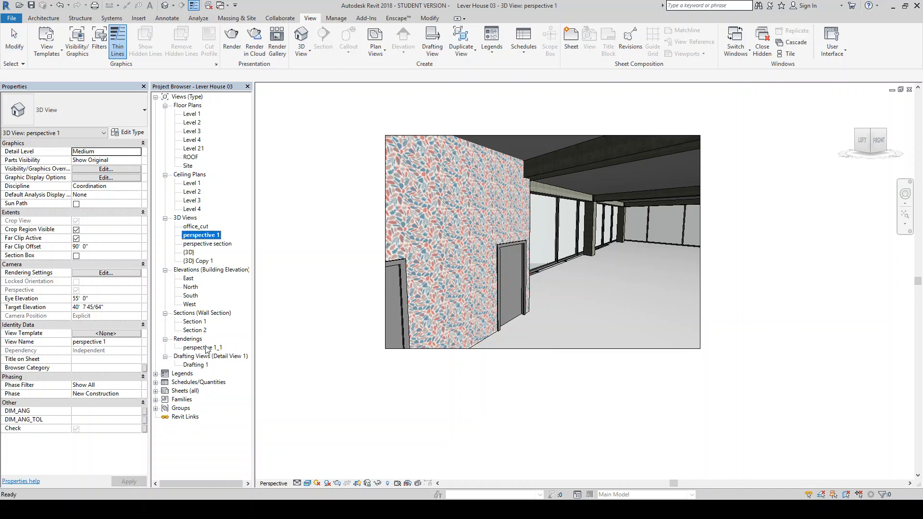
double_click(206, 348)
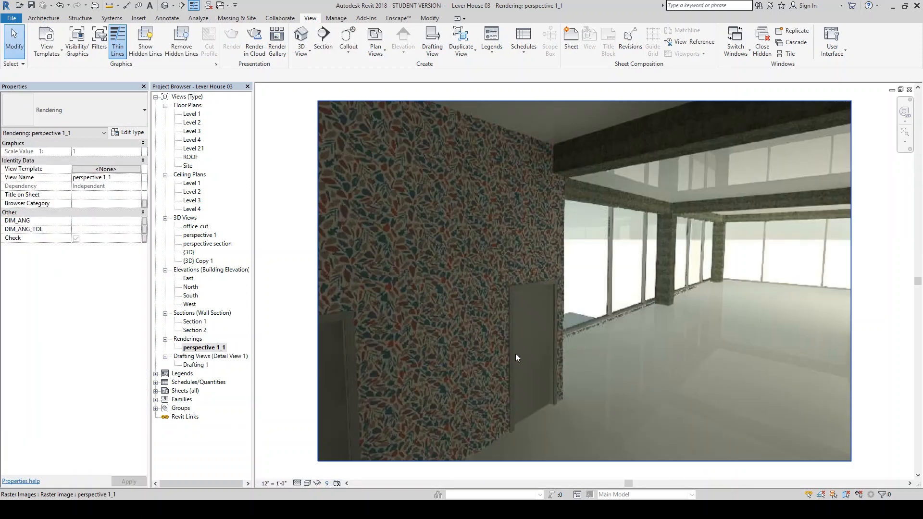
left_click(909, 89)
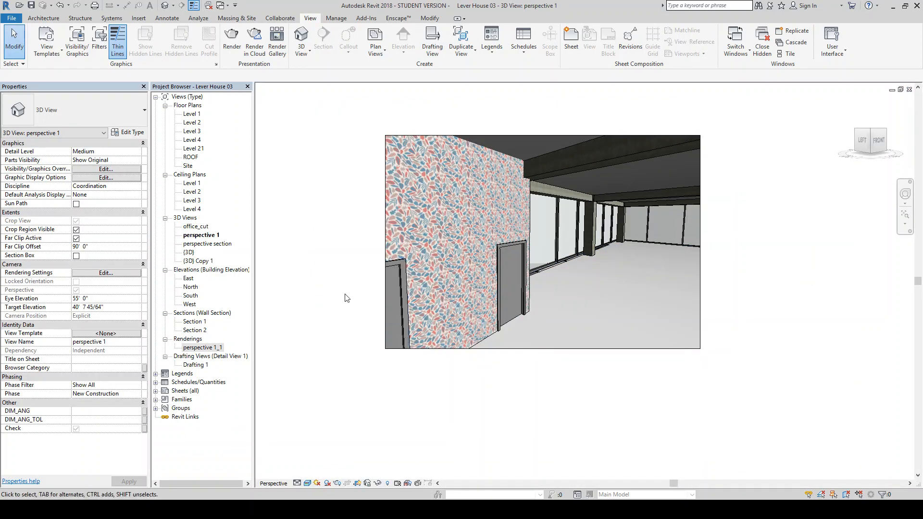